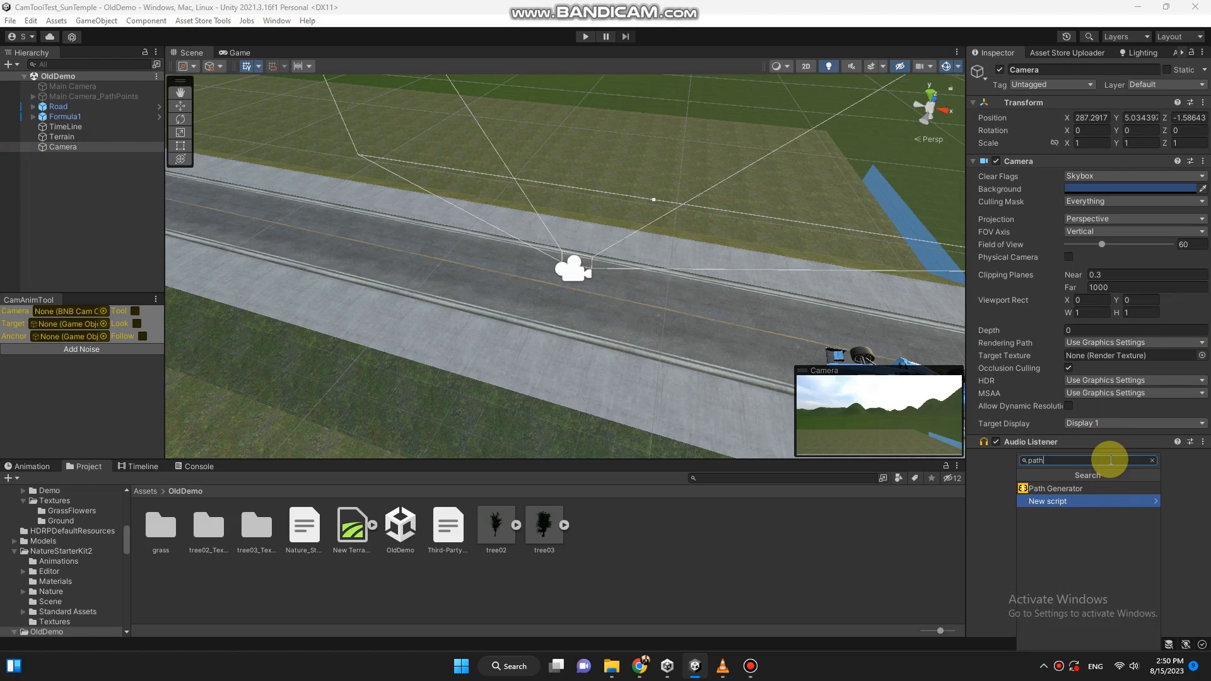
# Add the Path Generator component to the Camera and expand the Camera_PathPoints group to show its points
pyautogui.press('Up')
pyautogui.press('Return')
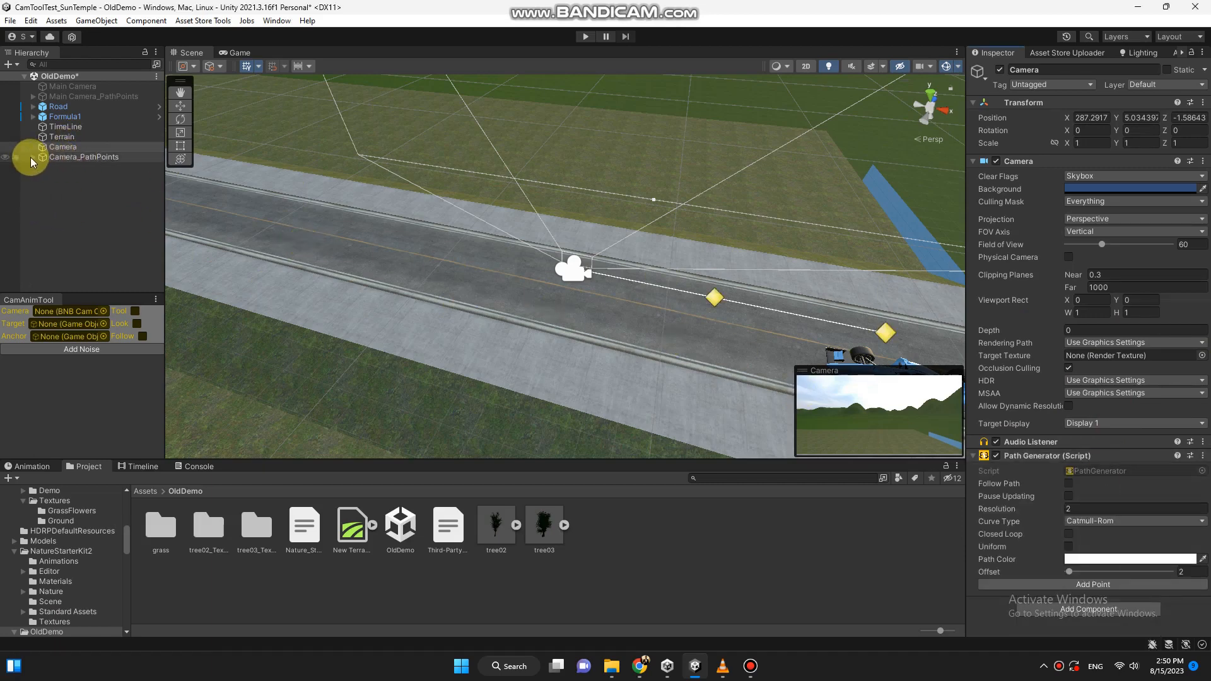
pyautogui.click(32, 157)
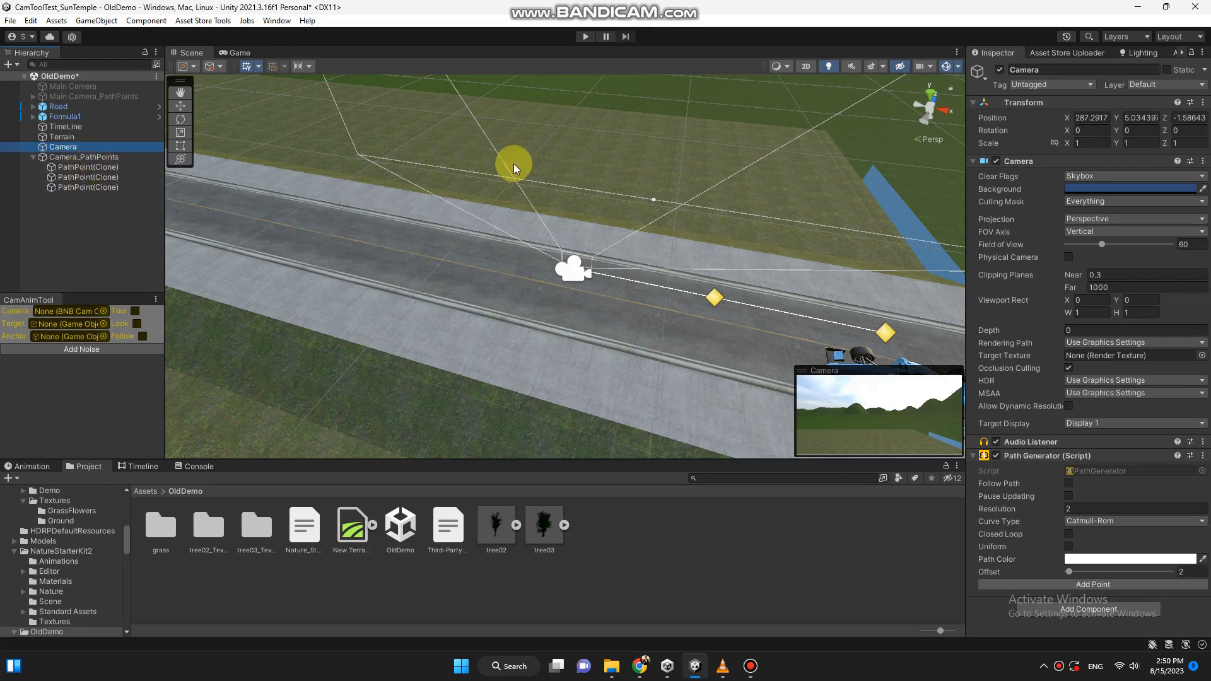
# In top view, move the camera path's middle point toward the road to about Z 0.76
pyautogui.click(930, 96)
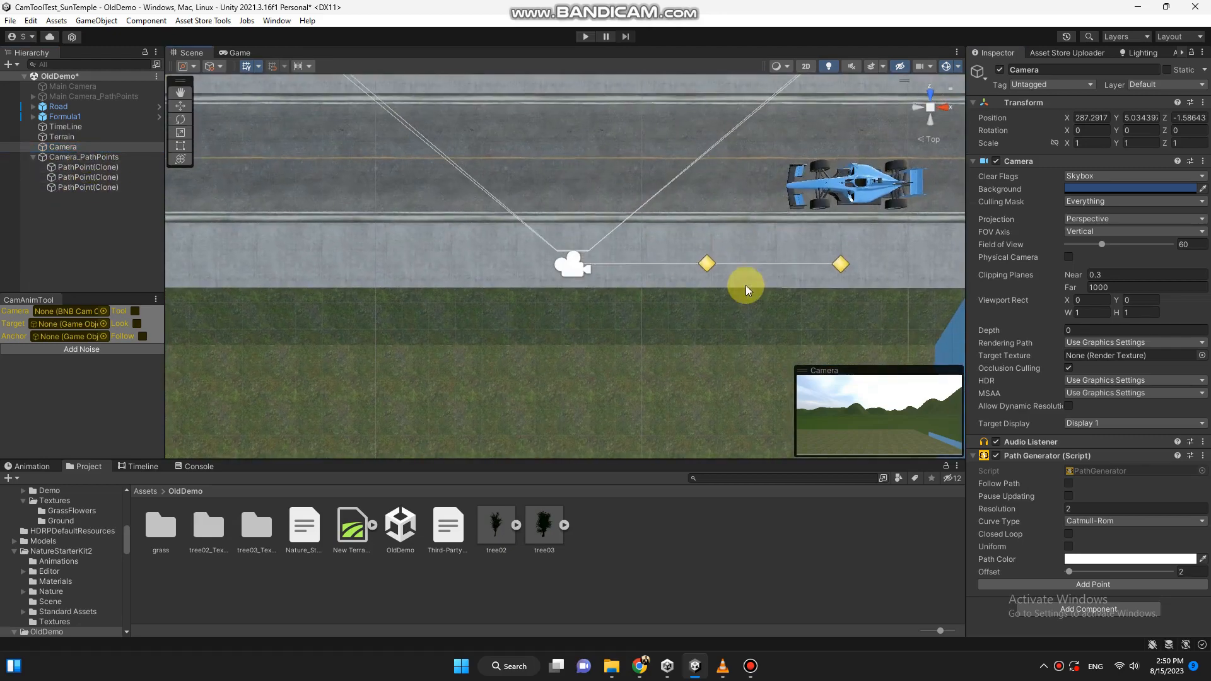
pyautogui.moveTo(754, 337); pyautogui.dragTo(700, 338)
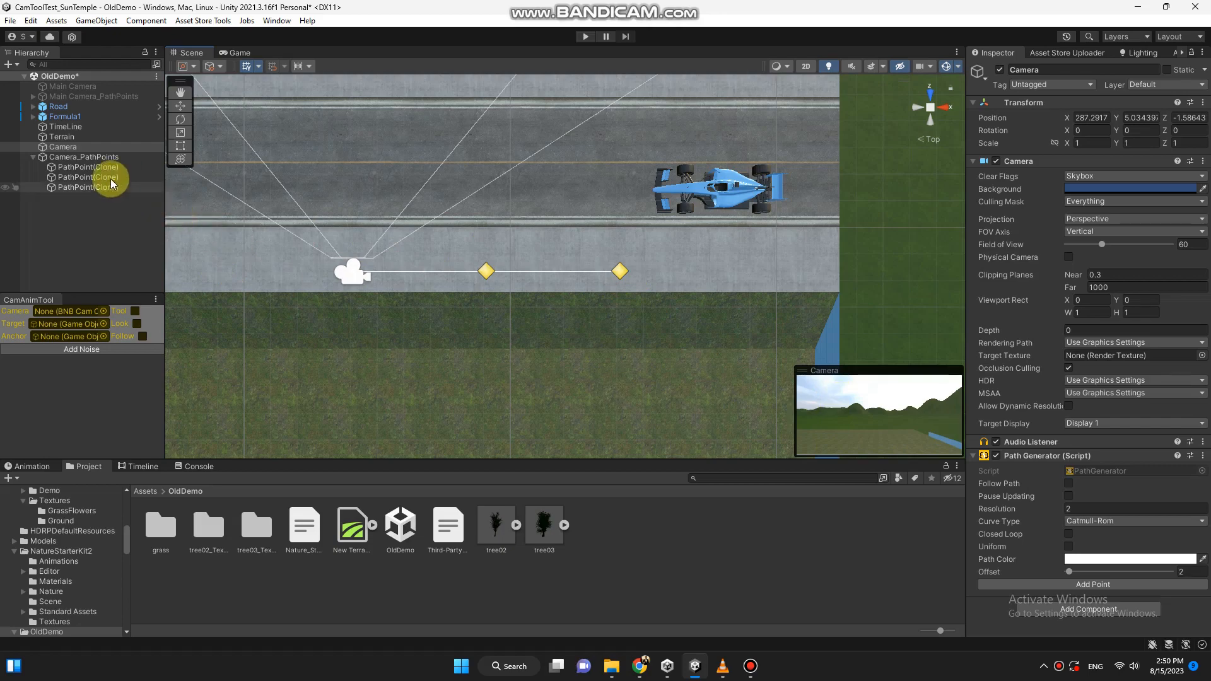
pyautogui.click(489, 273)
pyautogui.click(487, 270)
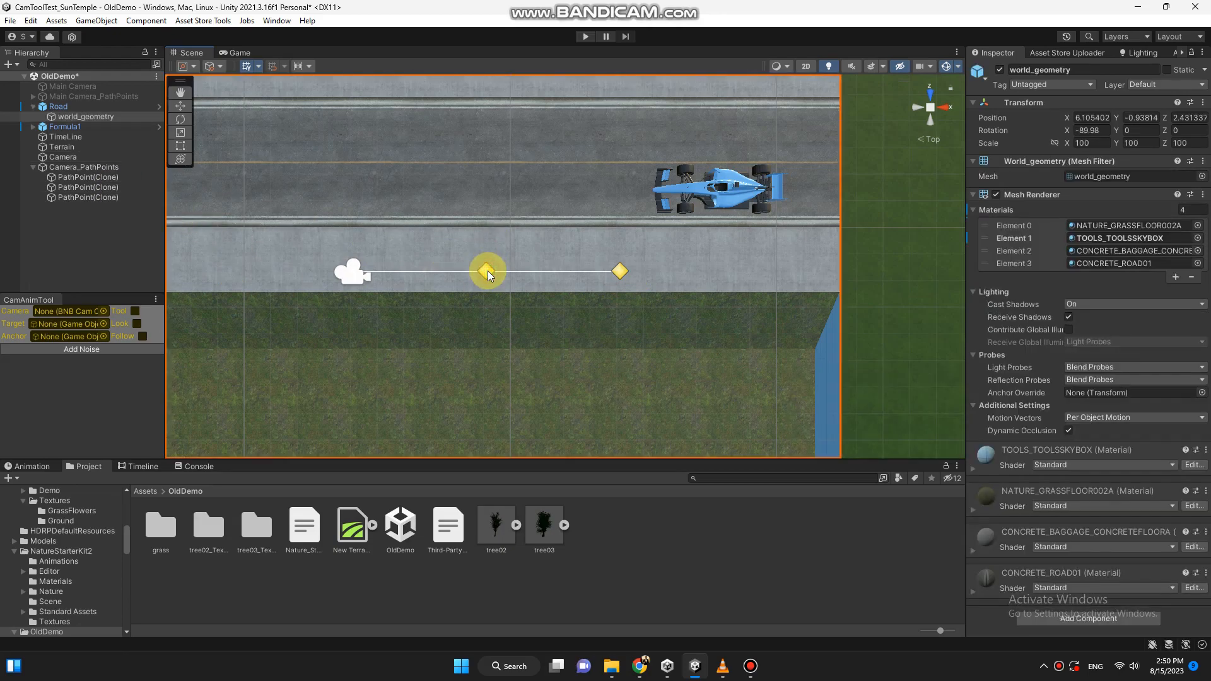
pyautogui.click(494, 273)
pyautogui.moveTo(464, 244); pyautogui.dragTo(510, 322)
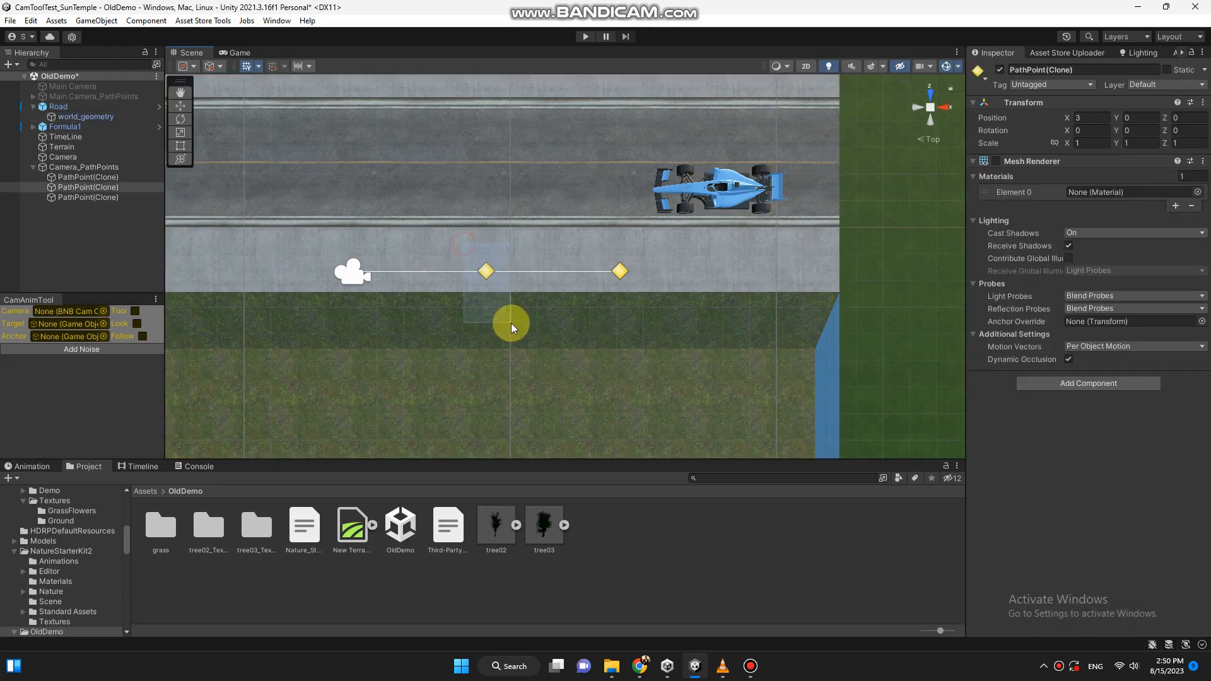
pyautogui.press('w')
pyautogui.moveTo(494, 211); pyautogui.dragTo(482, 188)
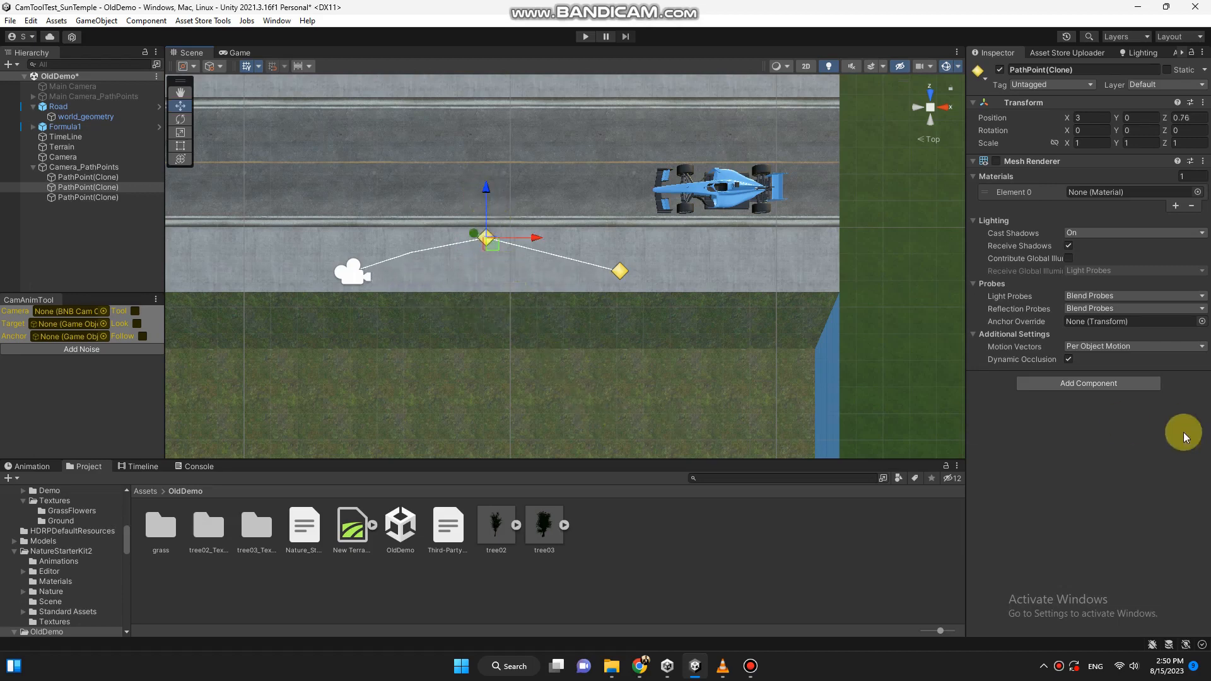
# Lock the Inspector to the Camera object, then select the Camera_PathPoints group
pyautogui.click(69, 167)
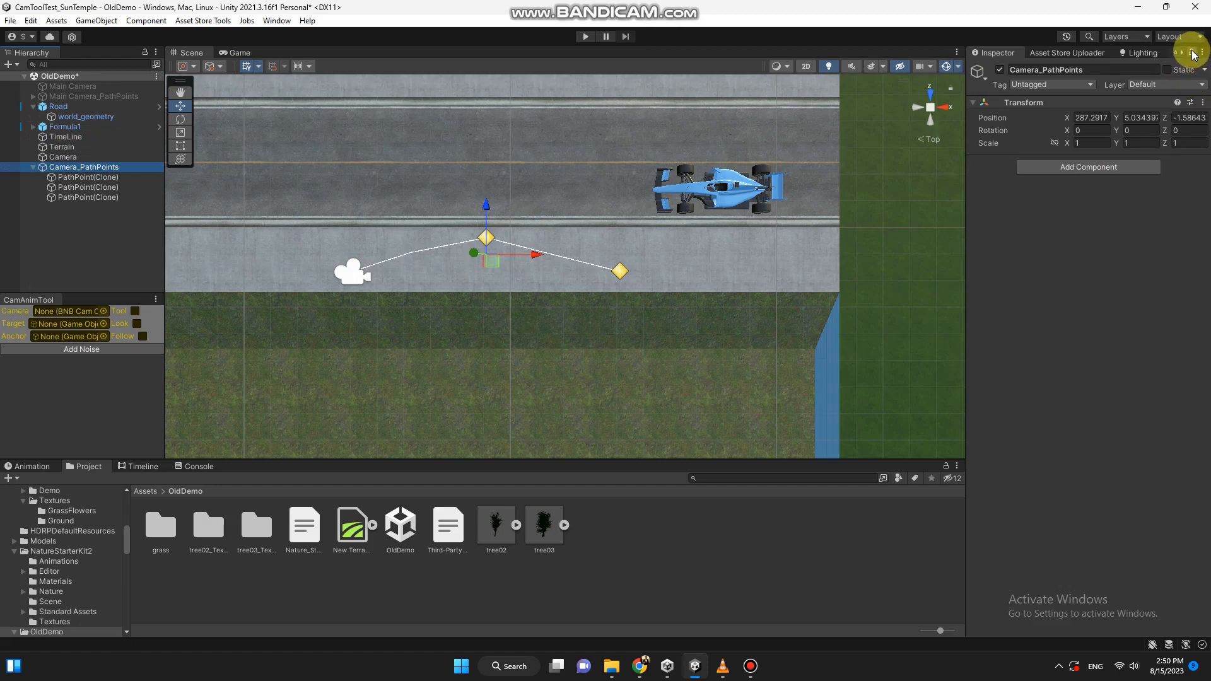
pyautogui.click(62, 157)
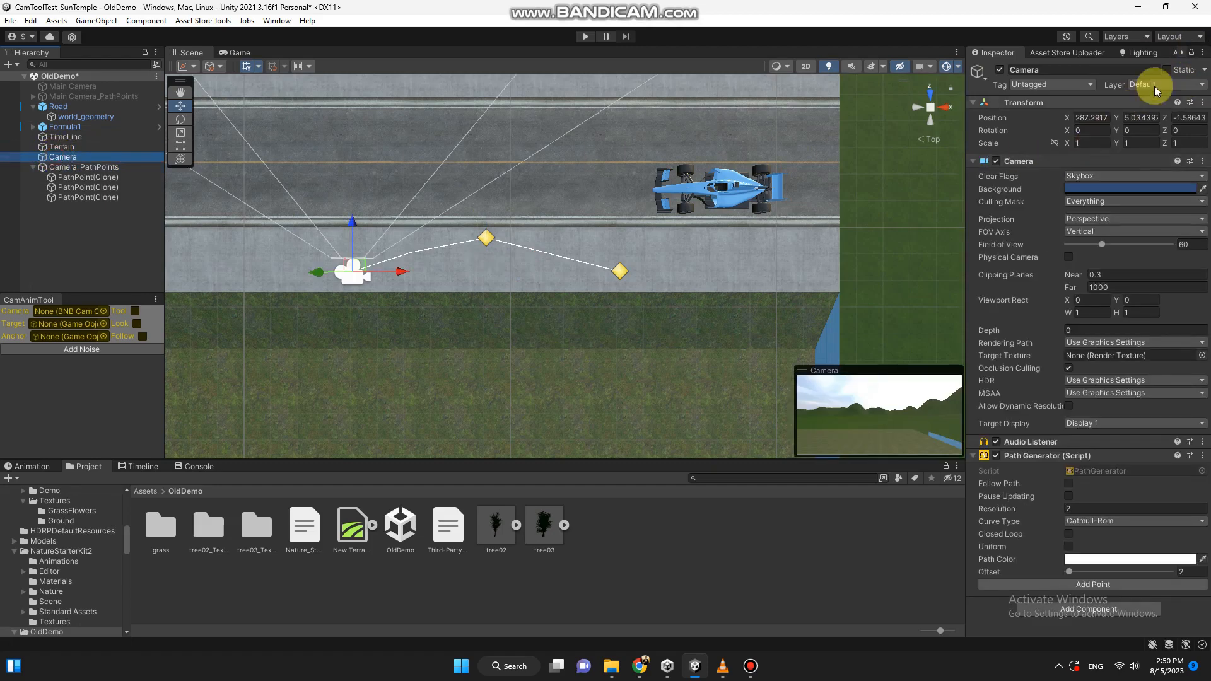
pyautogui.click(1191, 52)
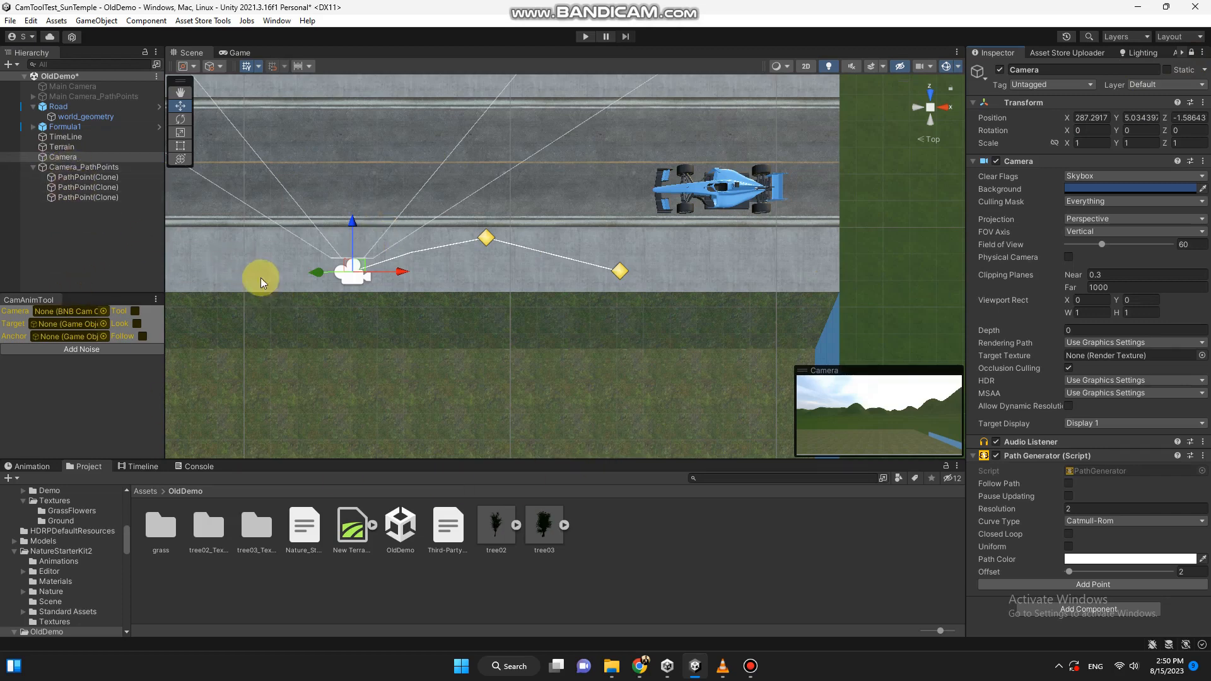
pyautogui.click(69, 168)
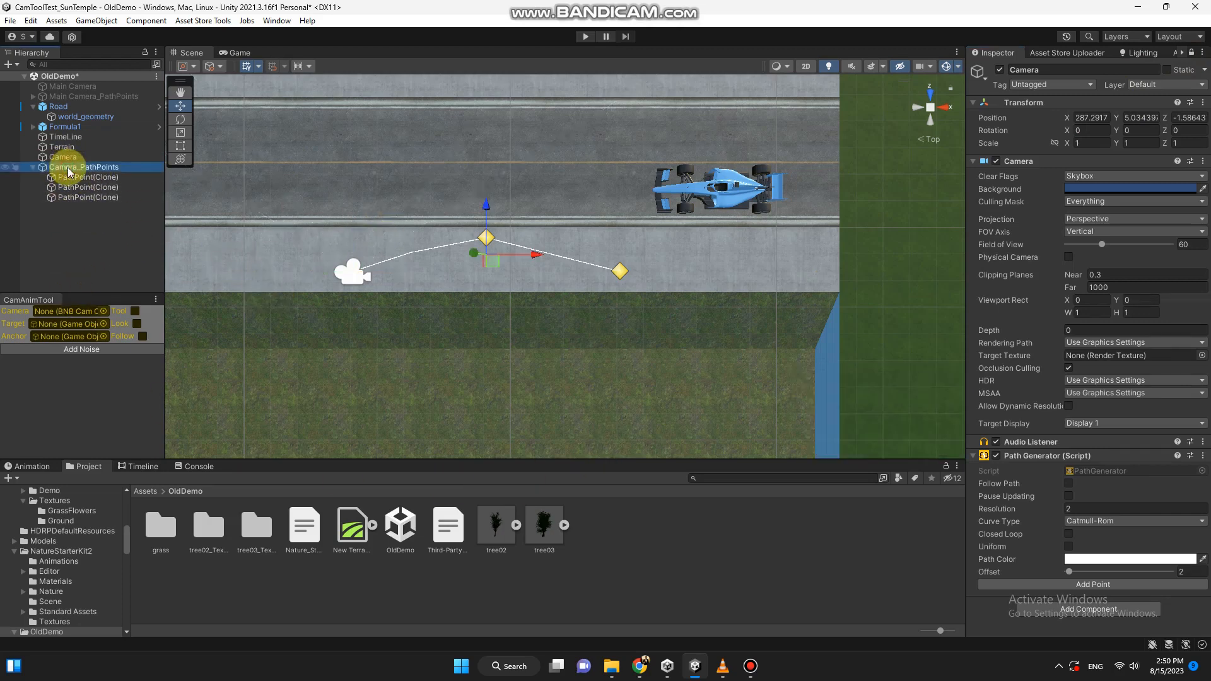
# Insert a path point between the middle and last points, then shift those two original points slightly toward the road
pyautogui.click(614, 275)
pyautogui.click(622, 272)
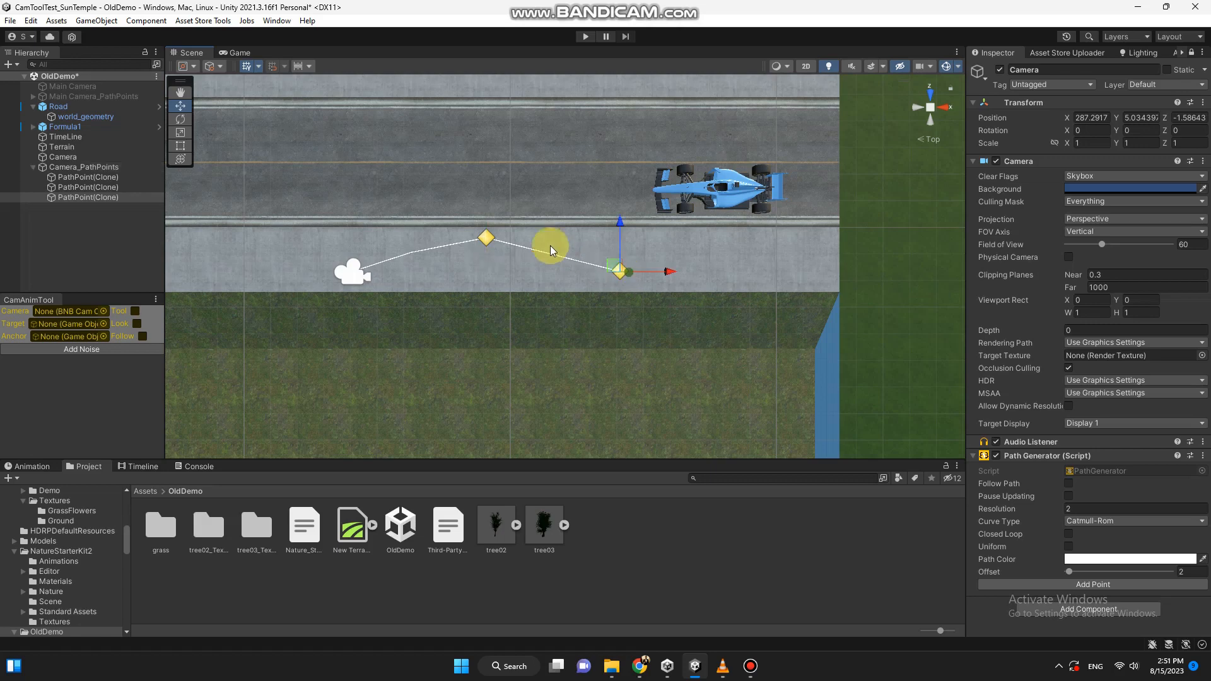
pyautogui.keyDown('shift'); pyautogui.click(493, 243); pyautogui.keyUp('shift')
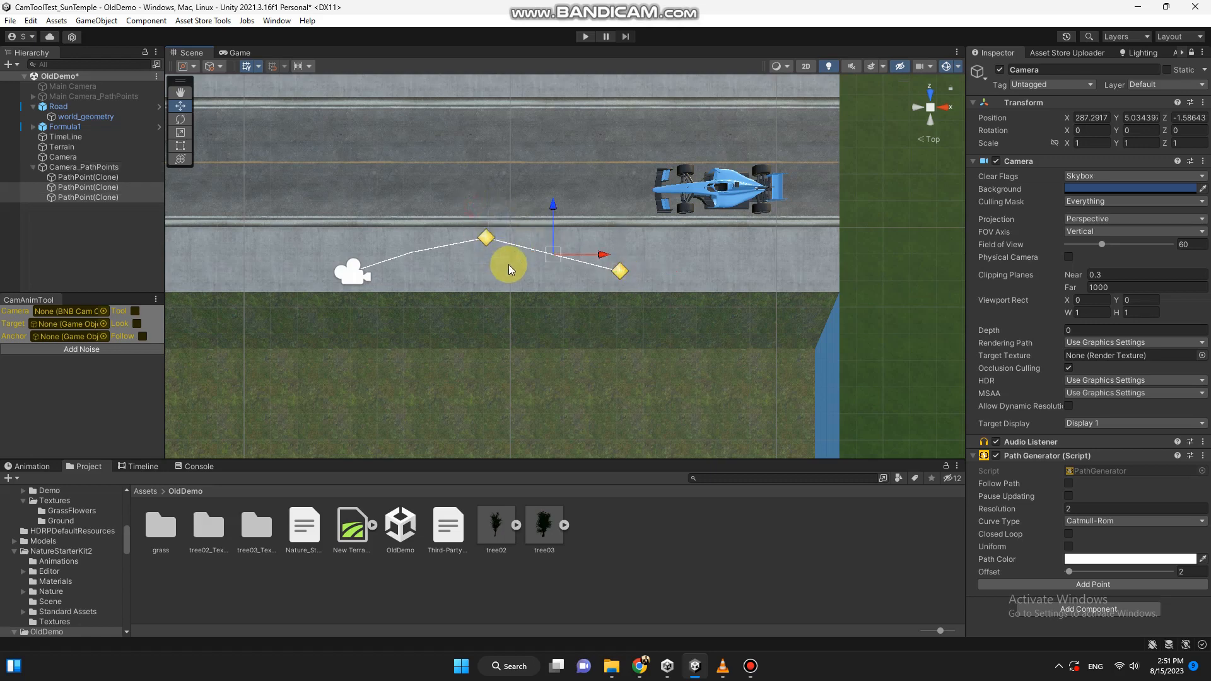
pyautogui.click(1100, 581)
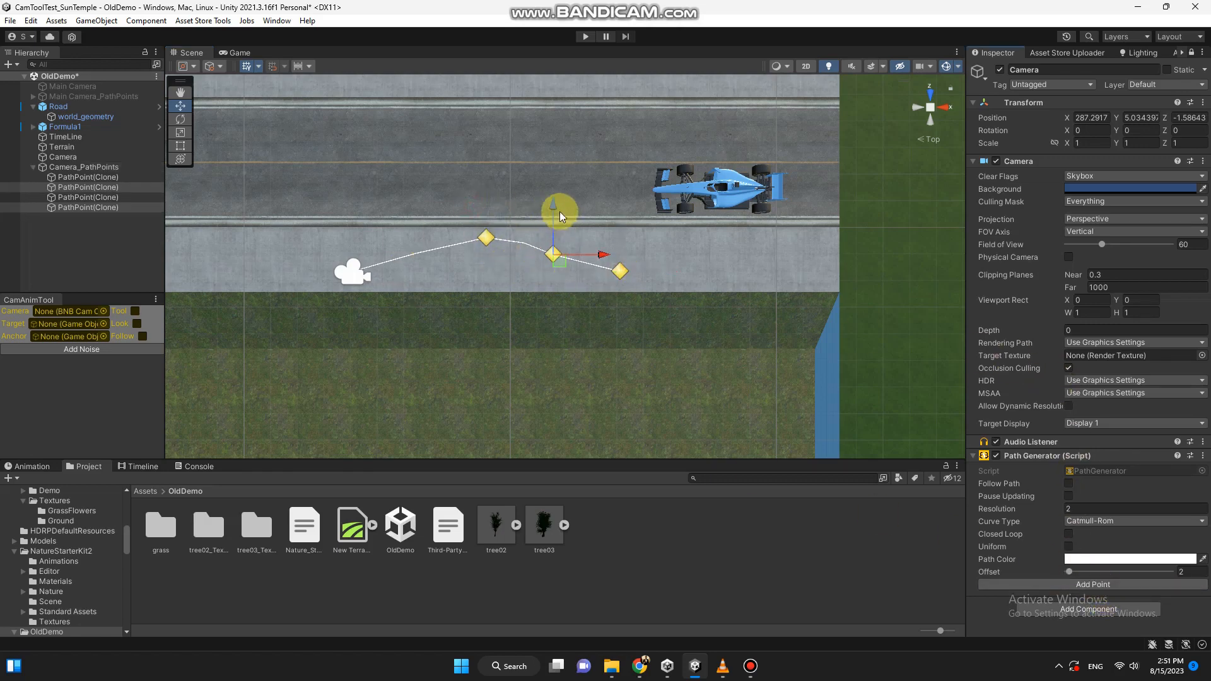
pyautogui.moveTo(556, 203)
pyautogui.mouseDown()
pyautogui.moveTo(553, 235)
pyautogui.moveTo(554, 193)
pyautogui.mouseUp()
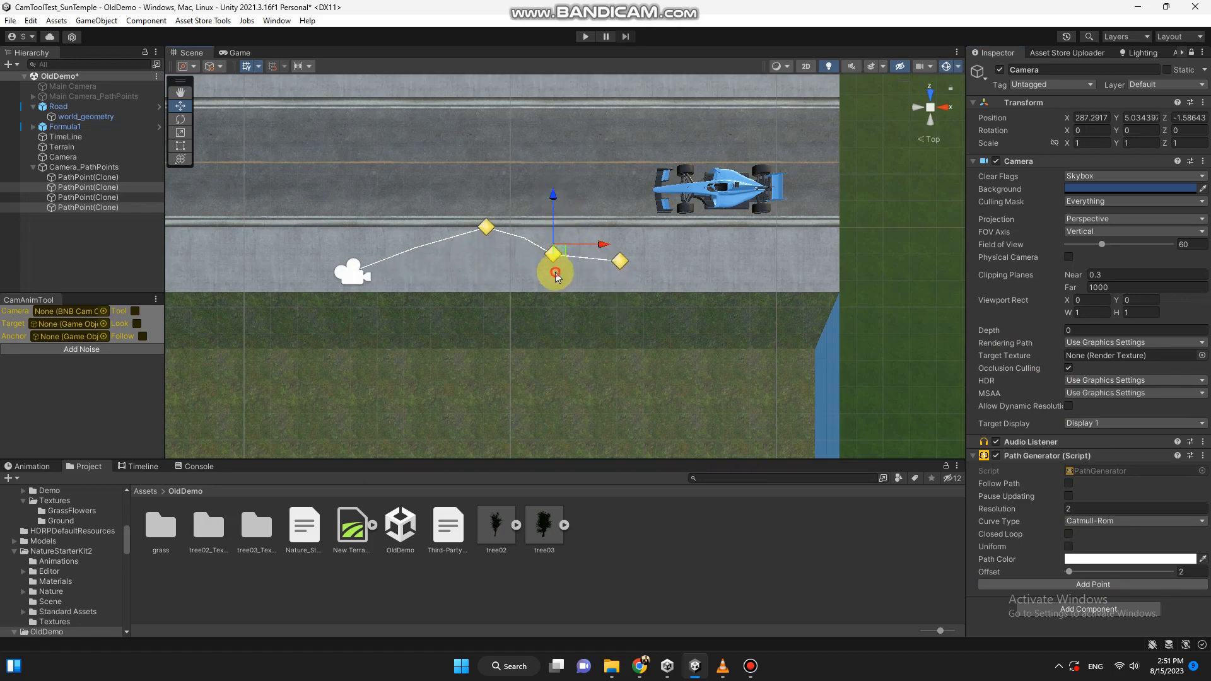
# Move the newly inserted path point onto the road, then delete it
pyautogui.click(552, 255)
pyautogui.moveTo(552, 211); pyautogui.dragTo(562, 157)
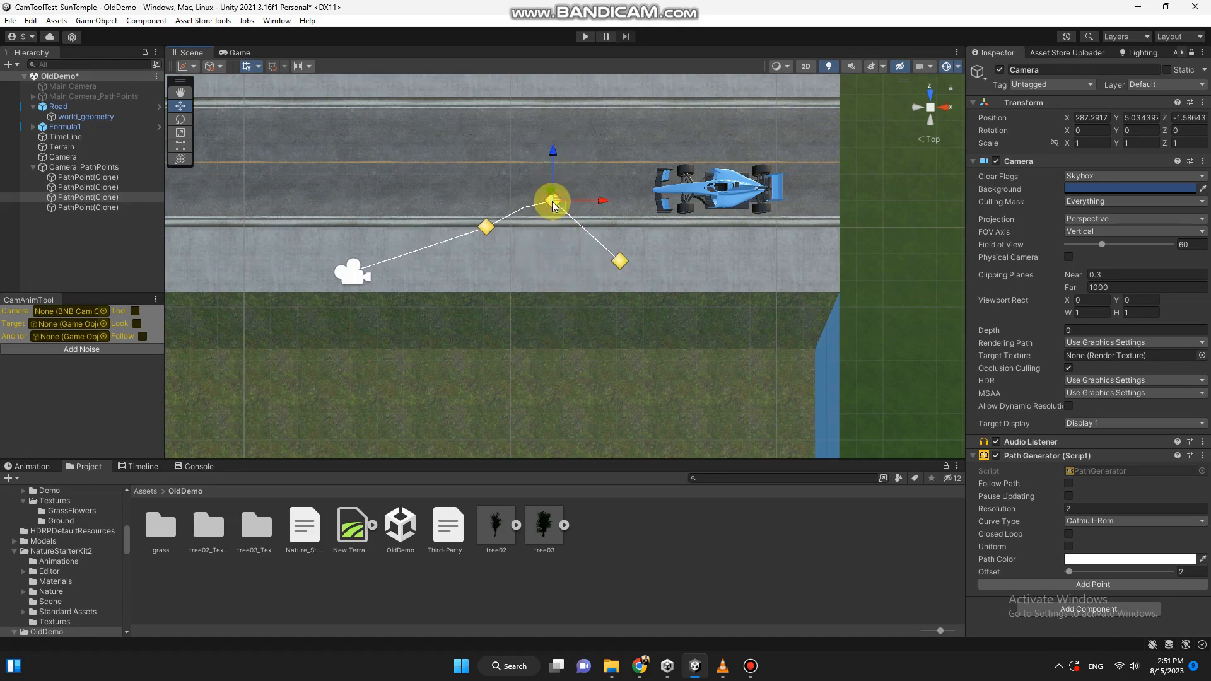
pyautogui.press('Delete')
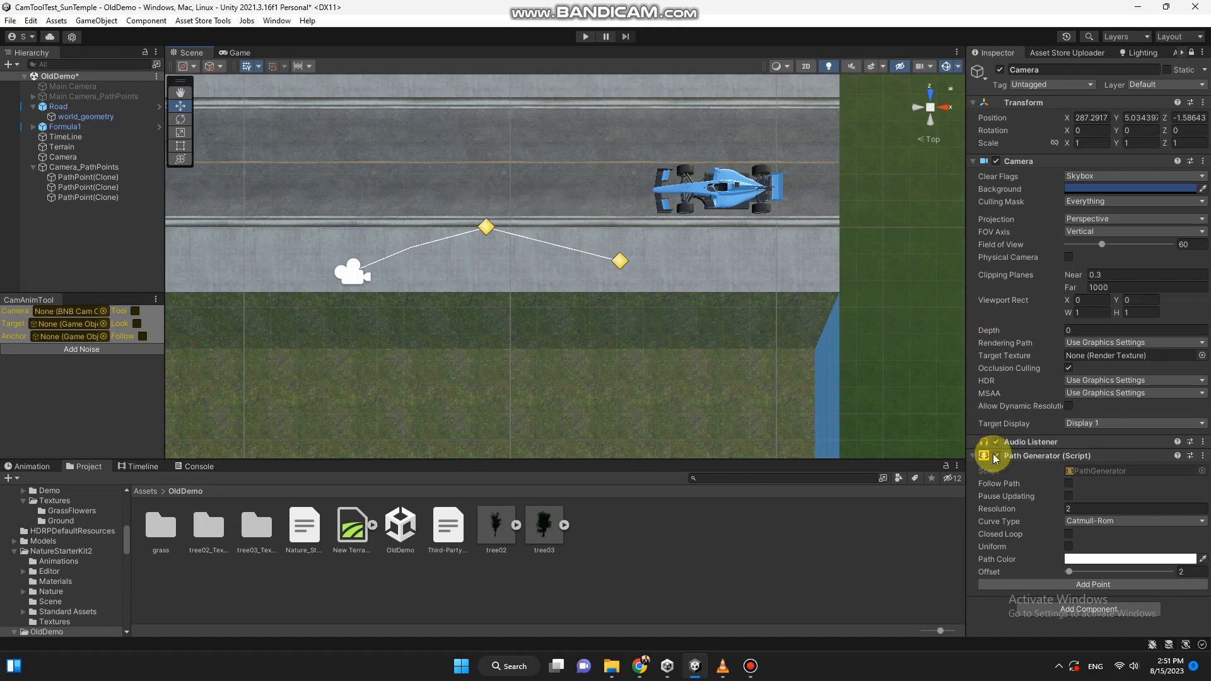
# Append a path point to the end of the camera path, then delete it
pyautogui.click(1083, 583)
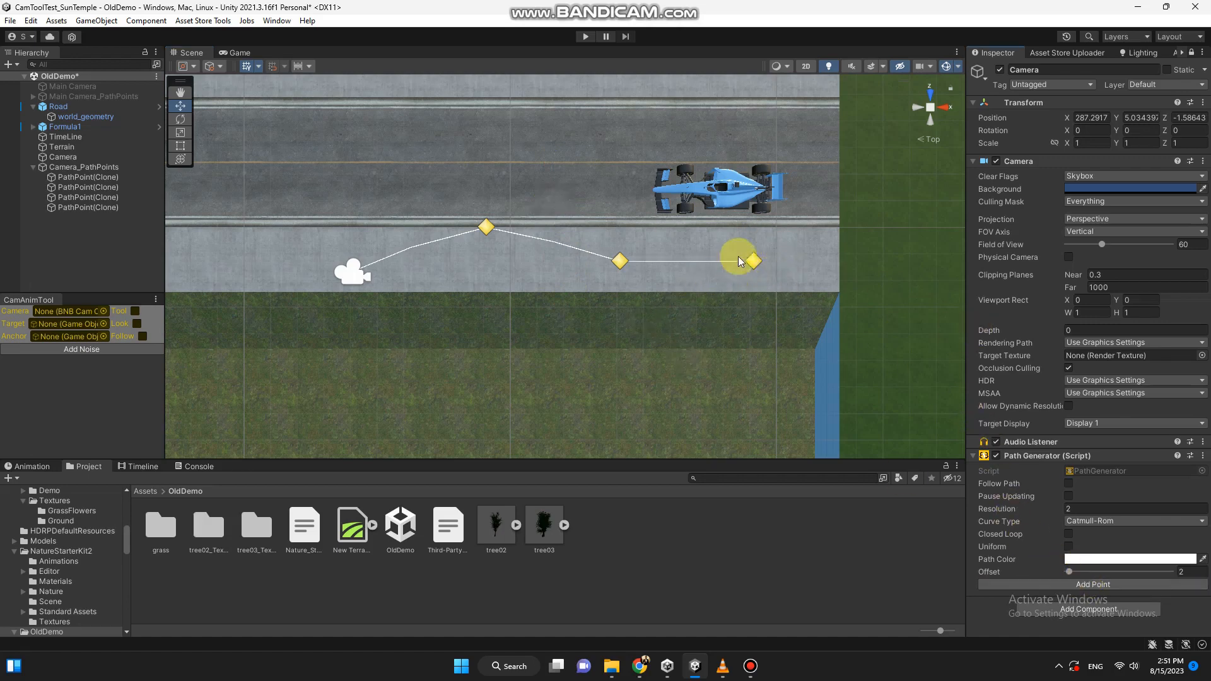
pyautogui.click(757, 262)
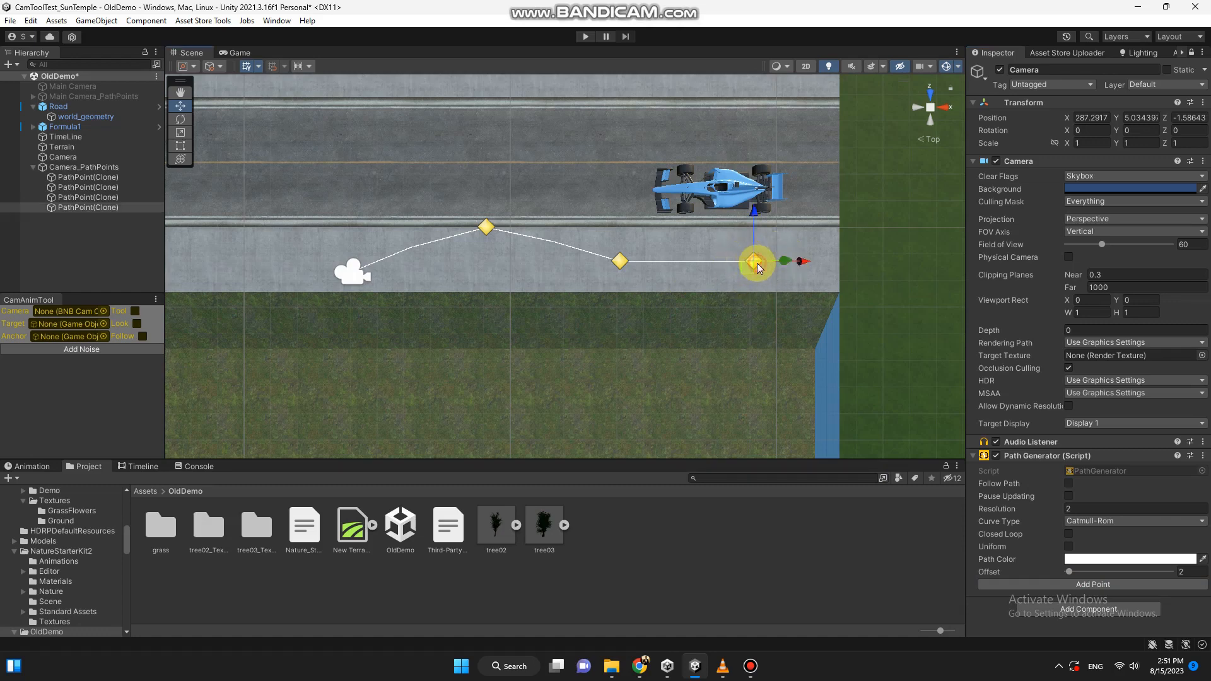
pyautogui.press('Delete')
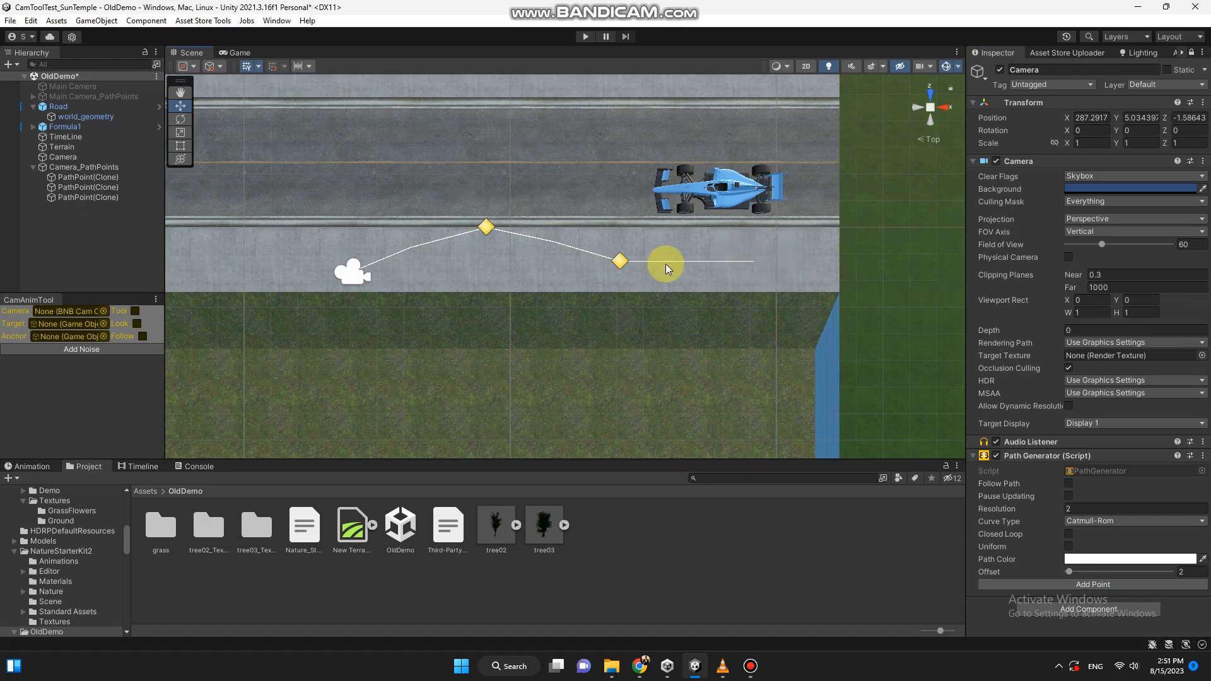
# Move the middle path point off the sidewalk edge and onto the grass
pyautogui.click(486, 225)
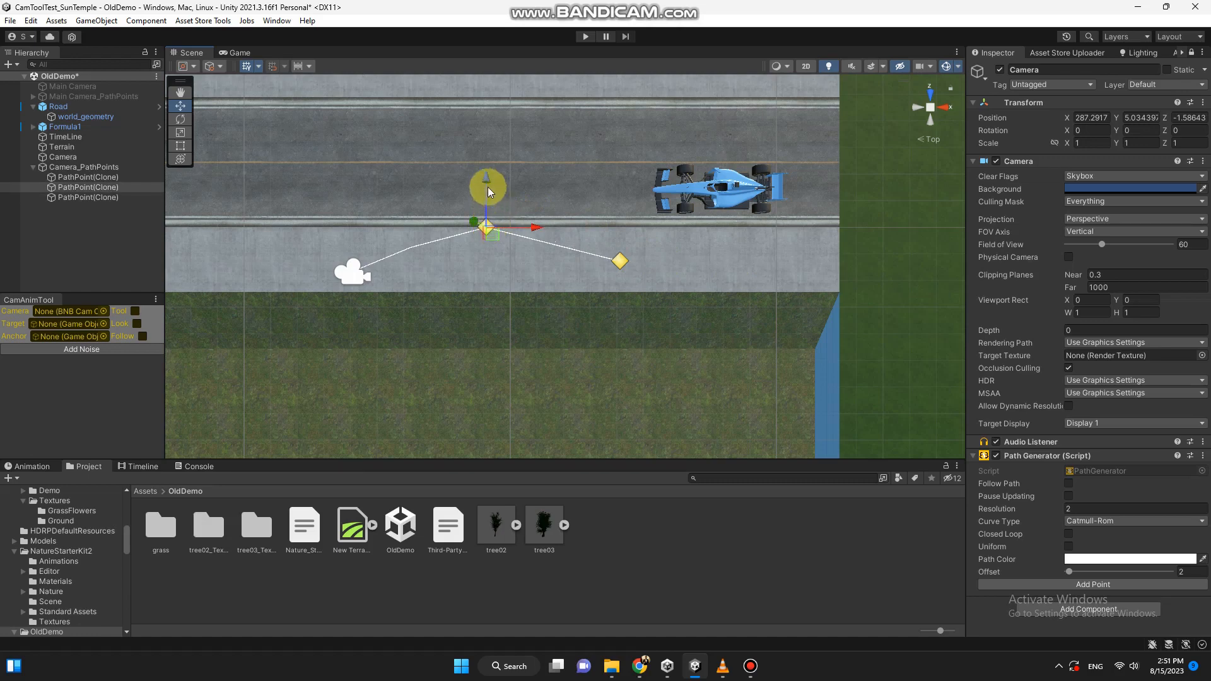
pyautogui.moveTo(488, 175); pyautogui.dragTo(504, 326)
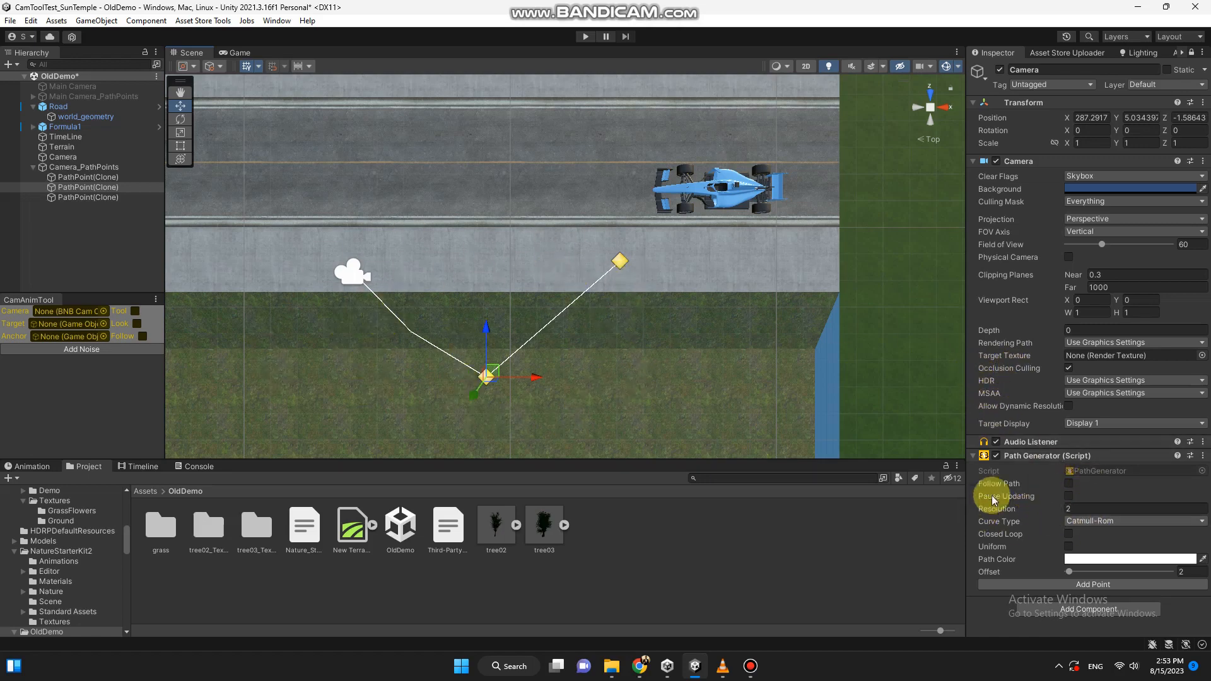
# Enable Follow Path, set the path offset to 0, and switch Follow Path off again
pyautogui.click(1068, 483)
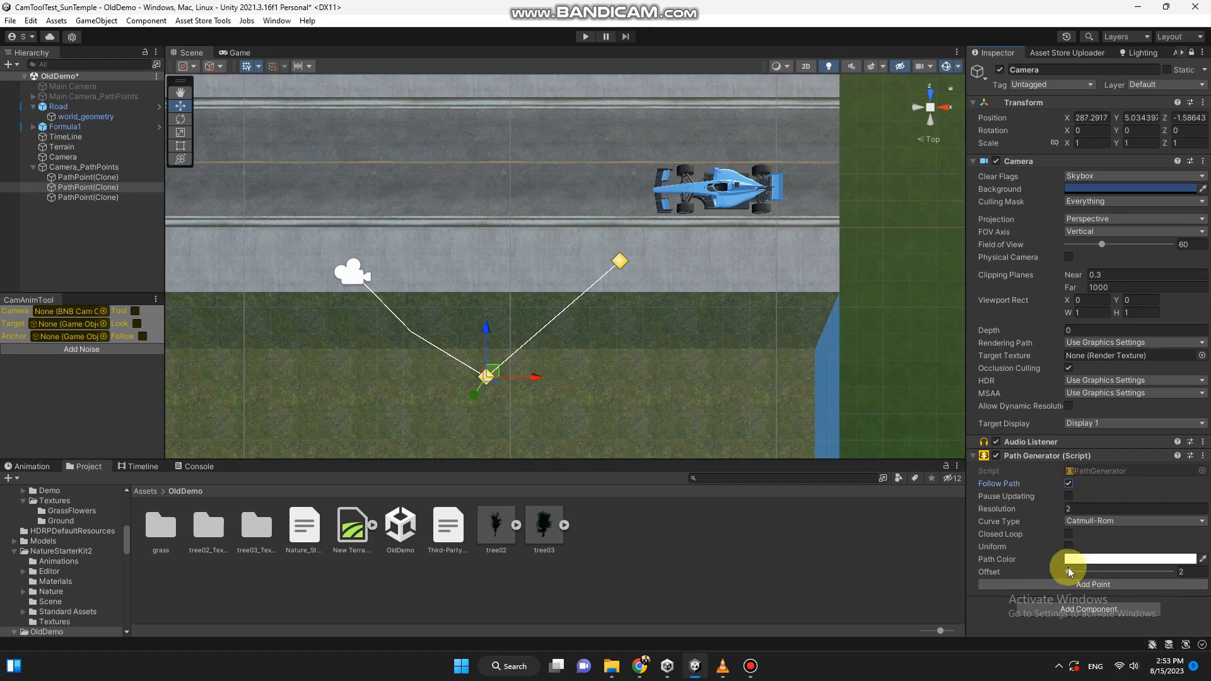
pyautogui.moveTo(1068, 570); pyautogui.dragTo(1075, 516)
pyautogui.click(1068, 484)
# With Pause Updating enabled, move the middle path point back toward the sidewalk, then turn Pause Updating off
pyautogui.moveTo(483, 334)
pyautogui.mouseDown()
pyautogui.moveTo(486, 274)
pyautogui.moveTo(486, 353)
pyautogui.mouseUp()
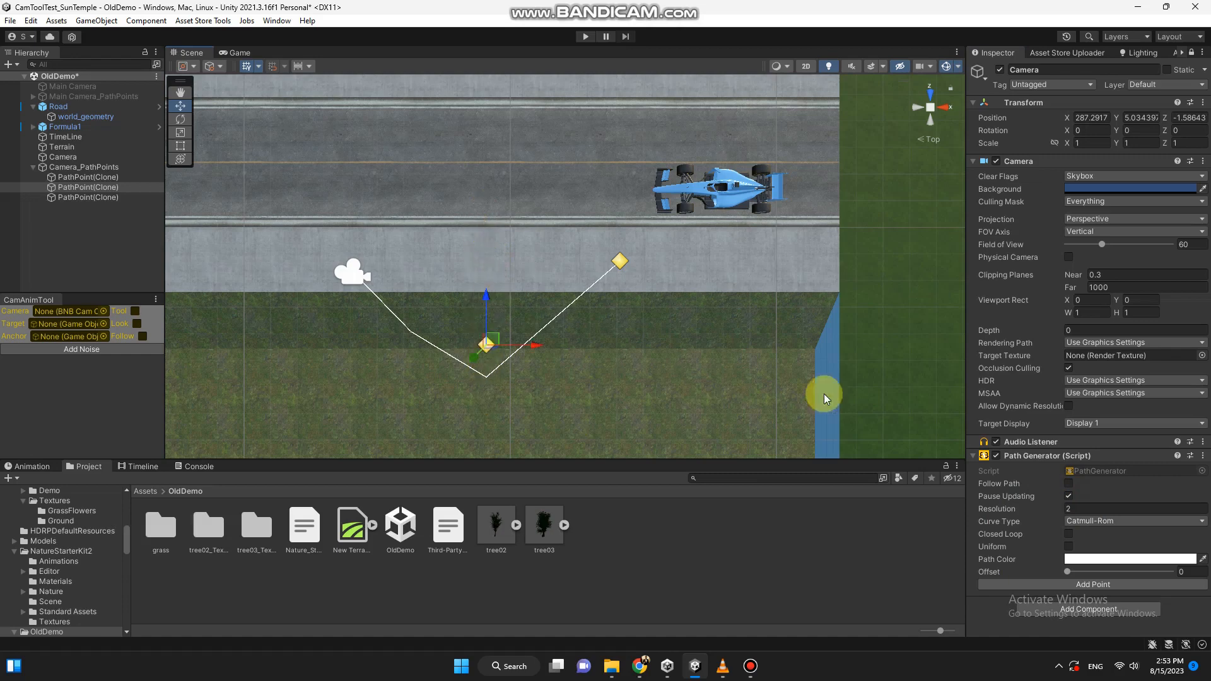
pyautogui.click(1069, 497)
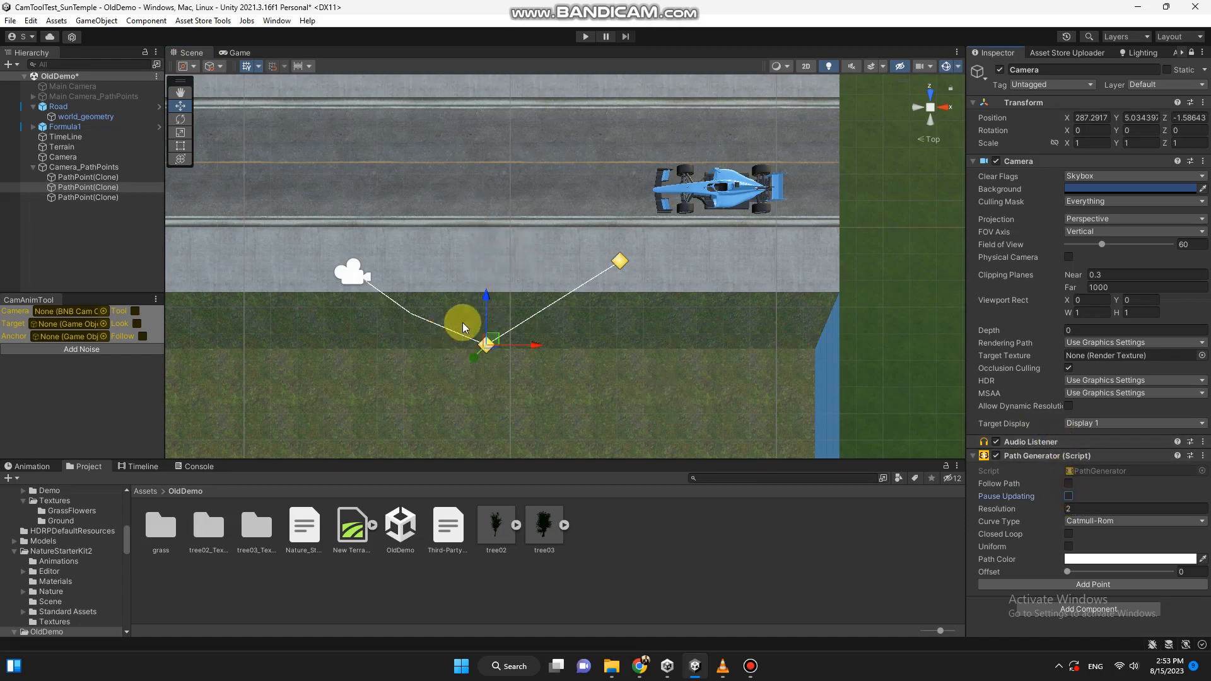
# Move the middle path point farther out onto the grass and set the path resolution to 161
pyautogui.click(488, 264)
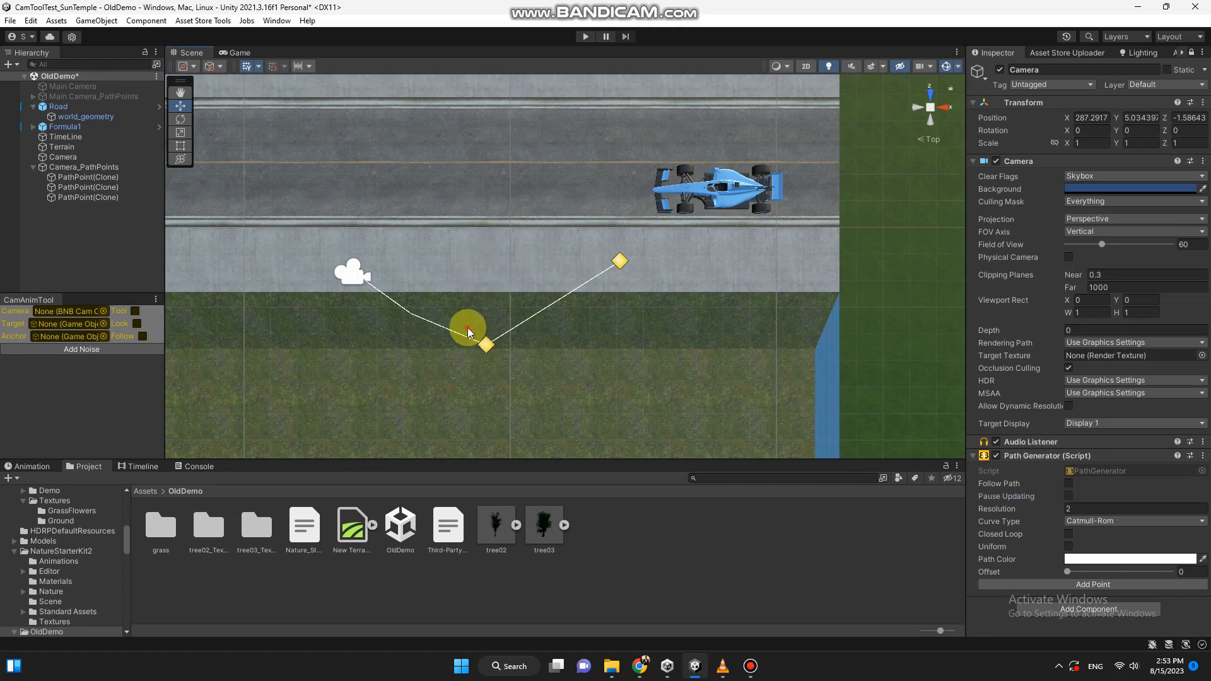
pyautogui.moveTo(467, 329)
pyautogui.mouseDown()
pyautogui.moveTo(490, 323)
pyautogui.moveTo(483, 301)
pyautogui.moveTo(494, 347)
pyautogui.mouseUp()
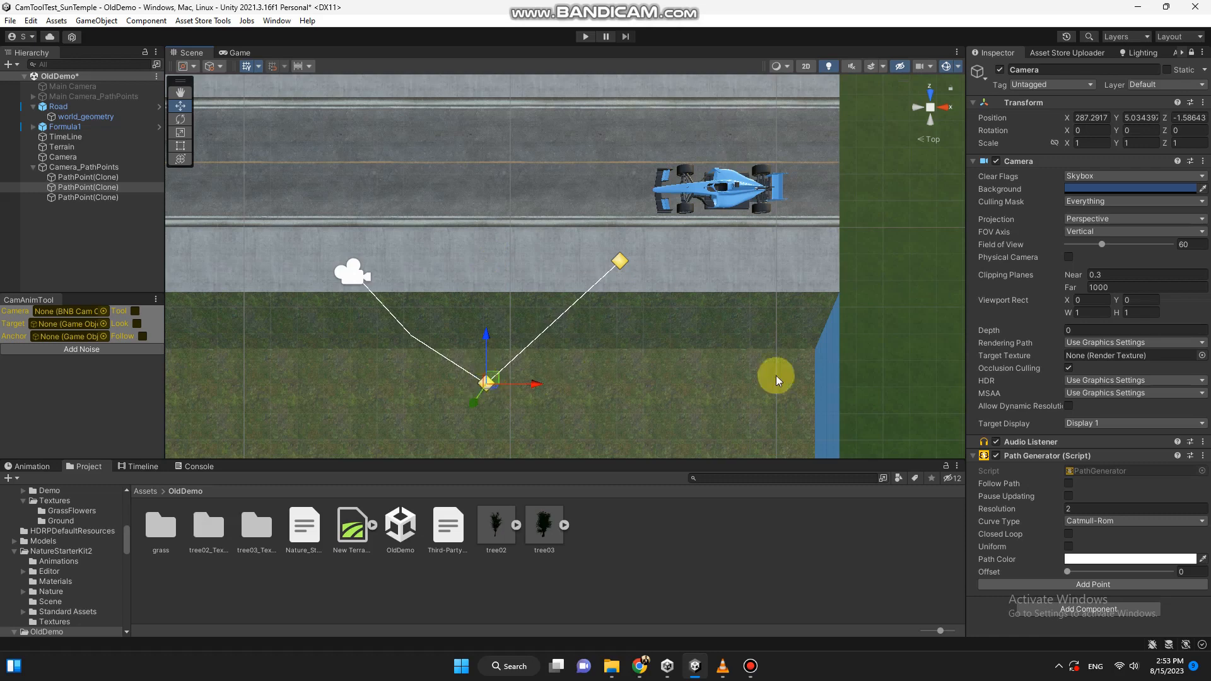
pyautogui.moveTo(1048, 503)
pyautogui.mouseDown()
pyautogui.moveTo(1137, 508)
pyautogui.moveTo(12, 514)
pyautogui.moveTo(1189, 496)
pyautogui.moveTo(1000, 508)
pyautogui.moveTo(1055, 509)
pyautogui.mouseUp()
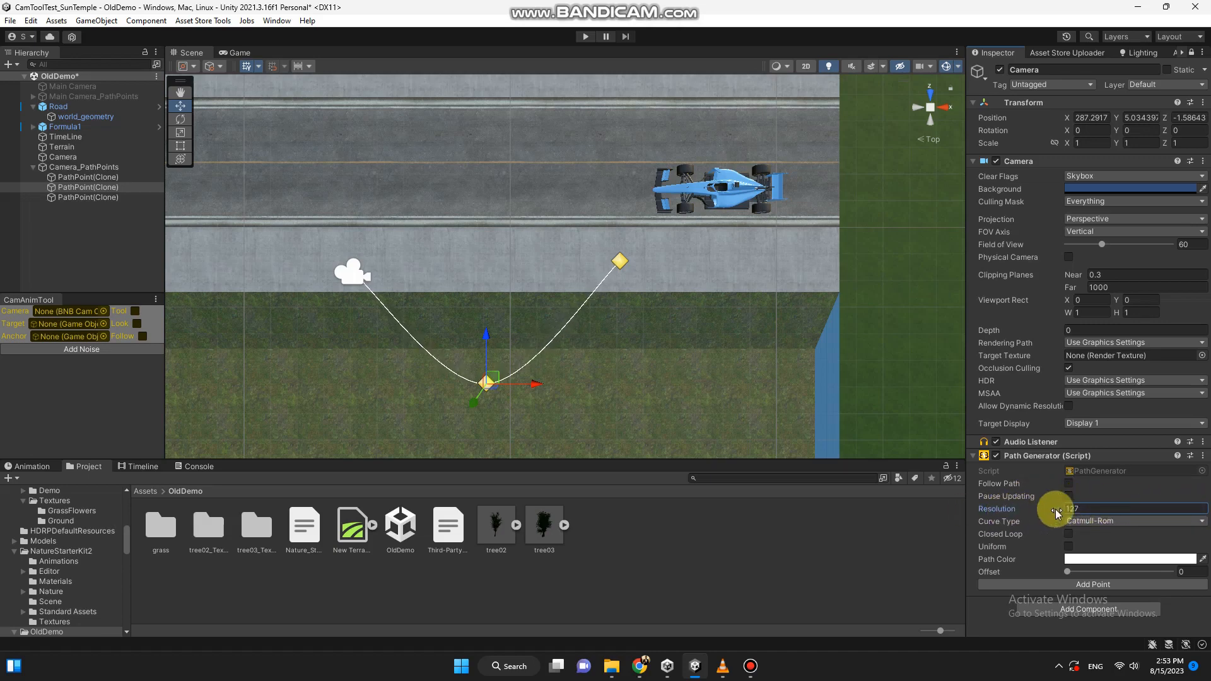
# Try the B-Spline curve type while nudging the middle path point farther out, then return to Catmull-Rom
pyautogui.click(1144, 522)
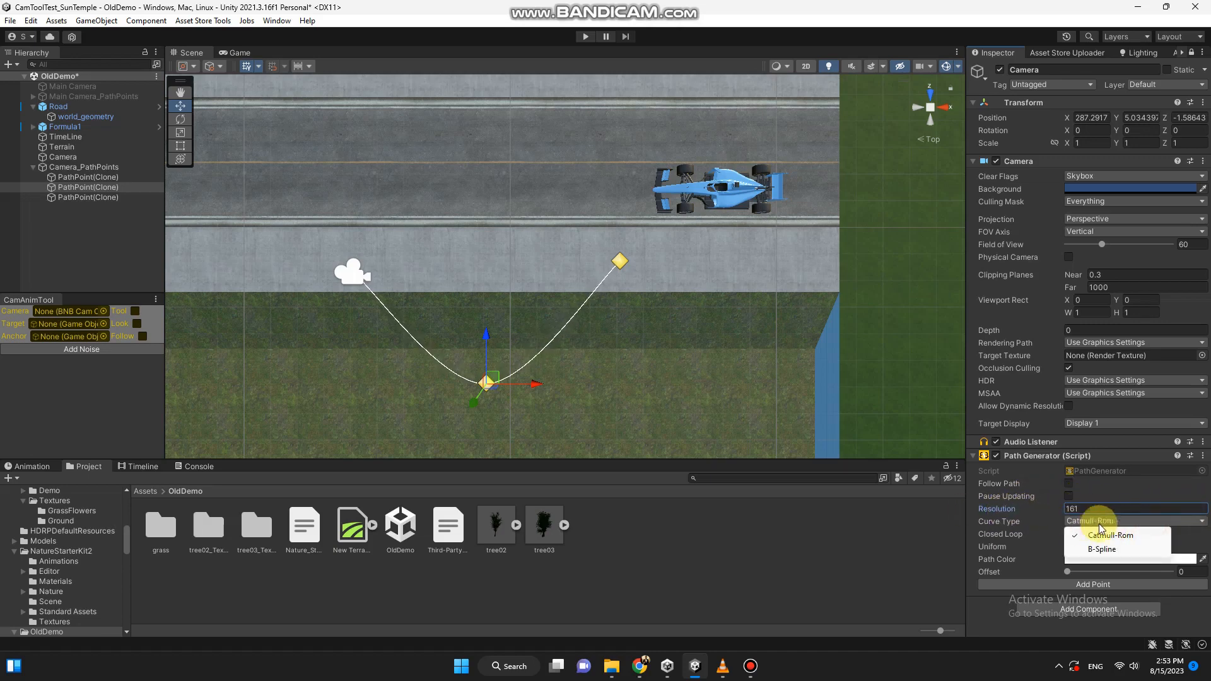
pyautogui.click(1113, 548)
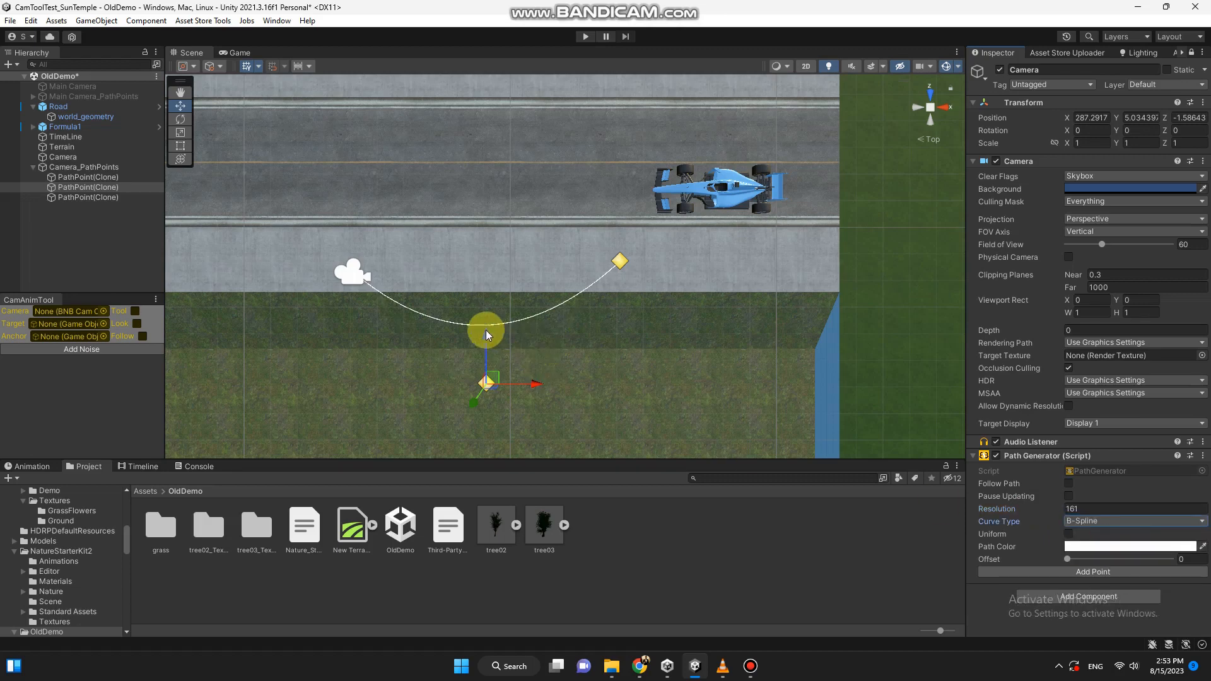
pyautogui.moveTo(485, 330)
pyautogui.mouseDown()
pyautogui.moveTo(493, 276)
pyautogui.moveTo(494, 344)
pyautogui.mouseUp()
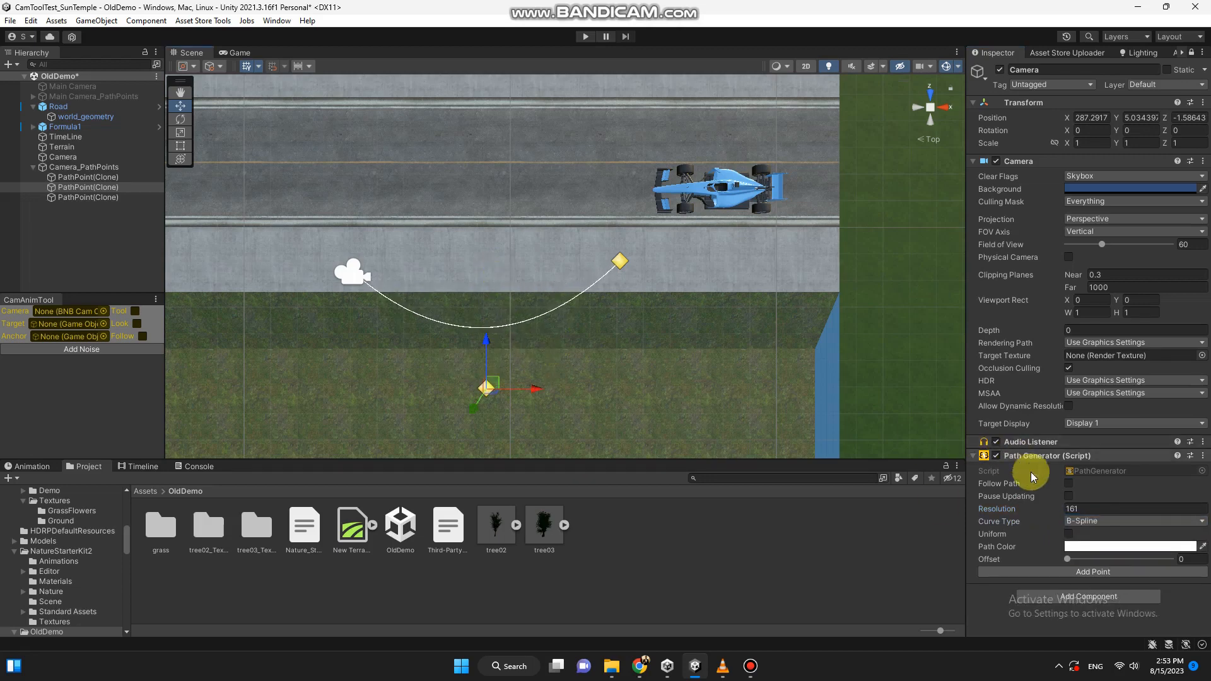
pyautogui.click(1114, 532)
pyautogui.click(1094, 536)
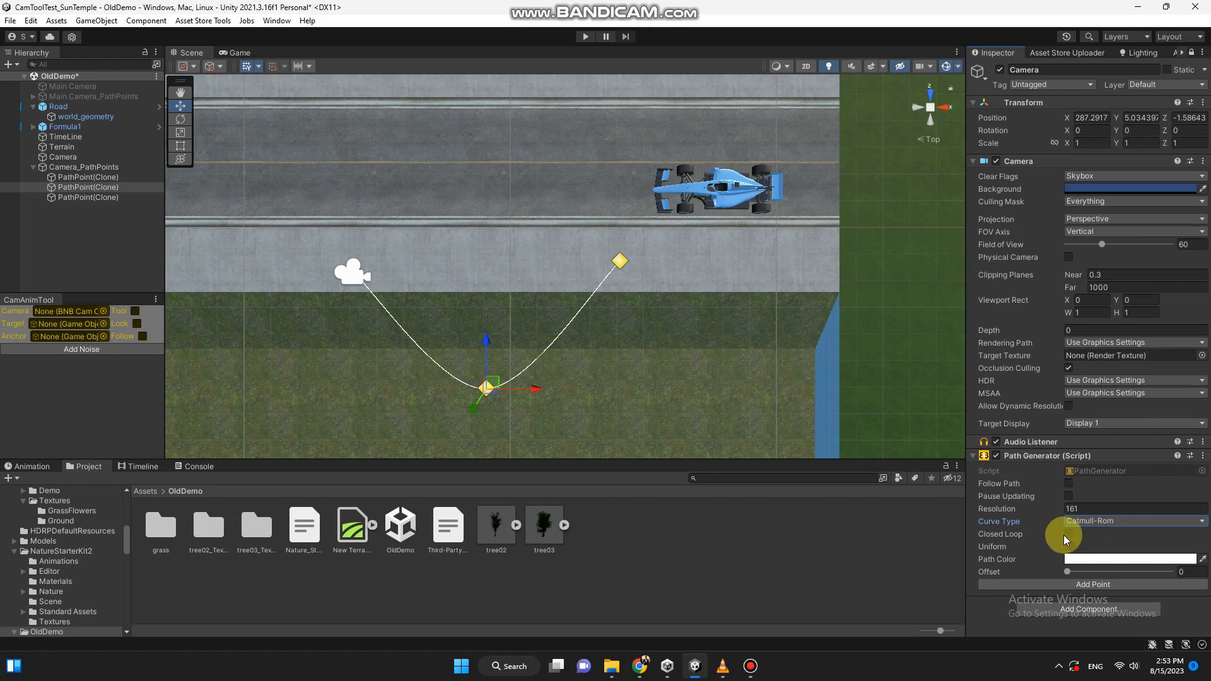
# Switch Closed Loop on and back off, and enable Uniform for the path while nudging the middle point
pyautogui.click(1068, 535)
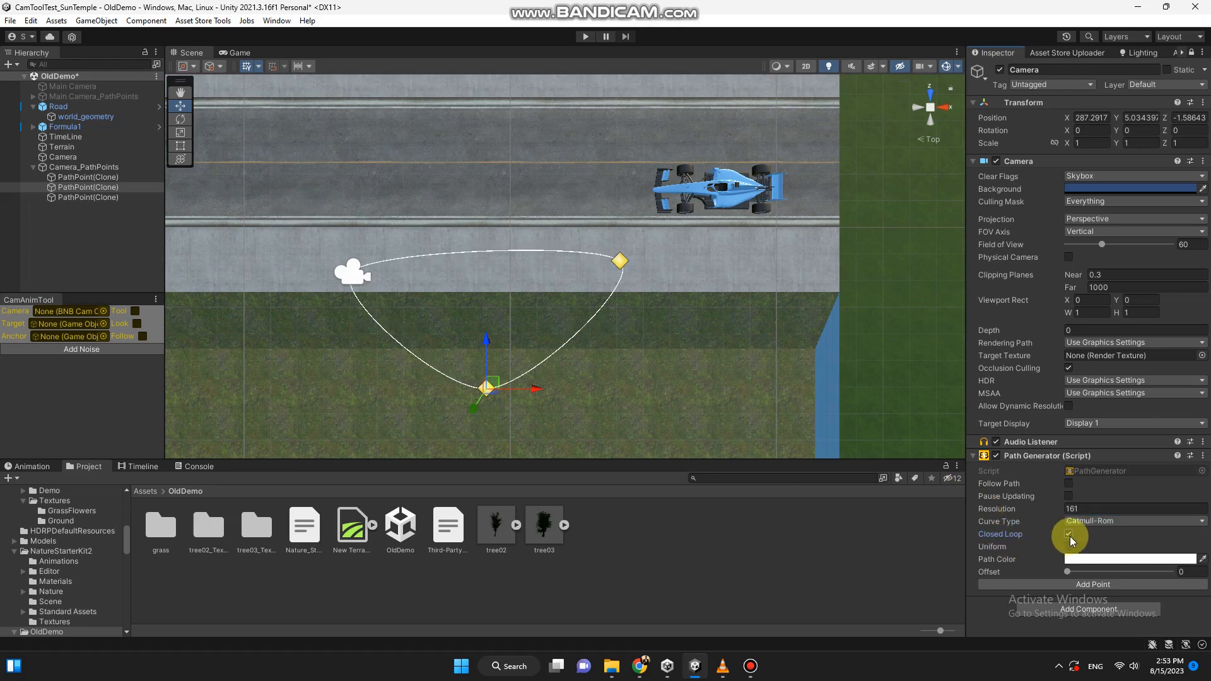
pyautogui.click(1065, 546)
pyautogui.moveTo(535, 391)
pyautogui.mouseDown()
pyautogui.moveTo(679, 391)
pyautogui.moveTo(471, 377)
pyautogui.moveTo(540, 371)
pyautogui.mouseUp()
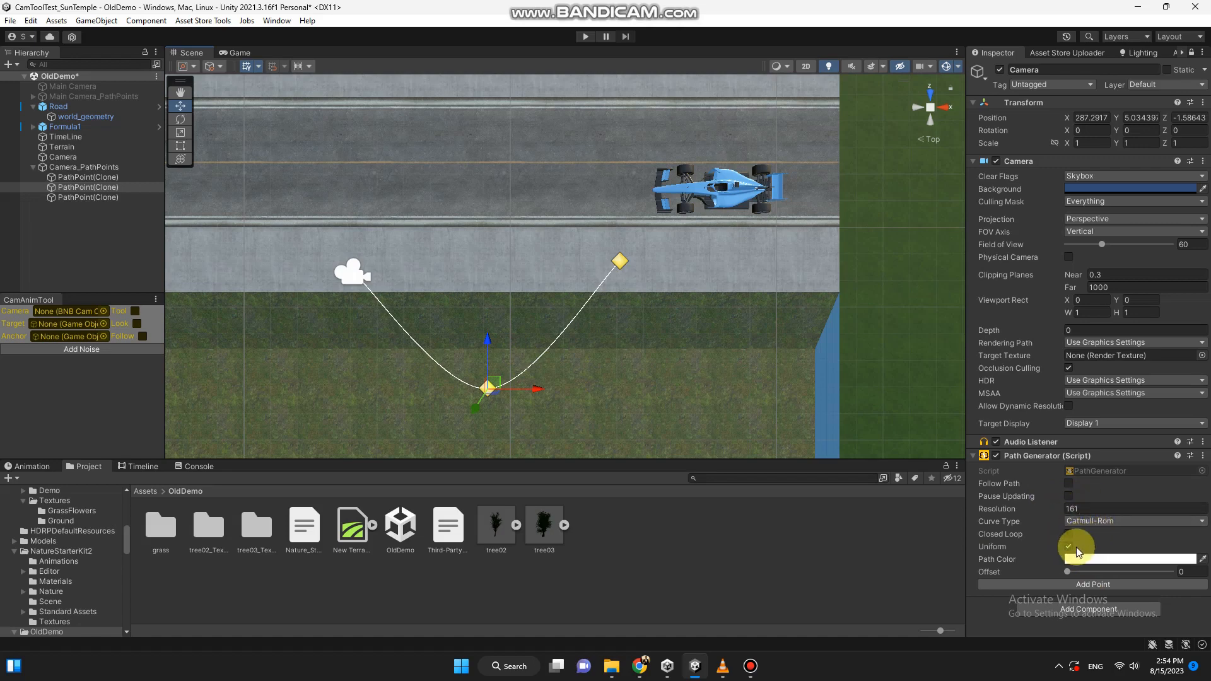
# Set the path offset to 52.4 and shift the middle path point slightly along X toward the camera's side
pyautogui.moveTo(1068, 571); pyautogui.dragTo(1121, 571)
pyautogui.moveTo(535, 389)
pyautogui.mouseDown()
pyautogui.moveTo(565, 390)
pyautogui.moveTo(520, 390)
pyautogui.mouseUp()
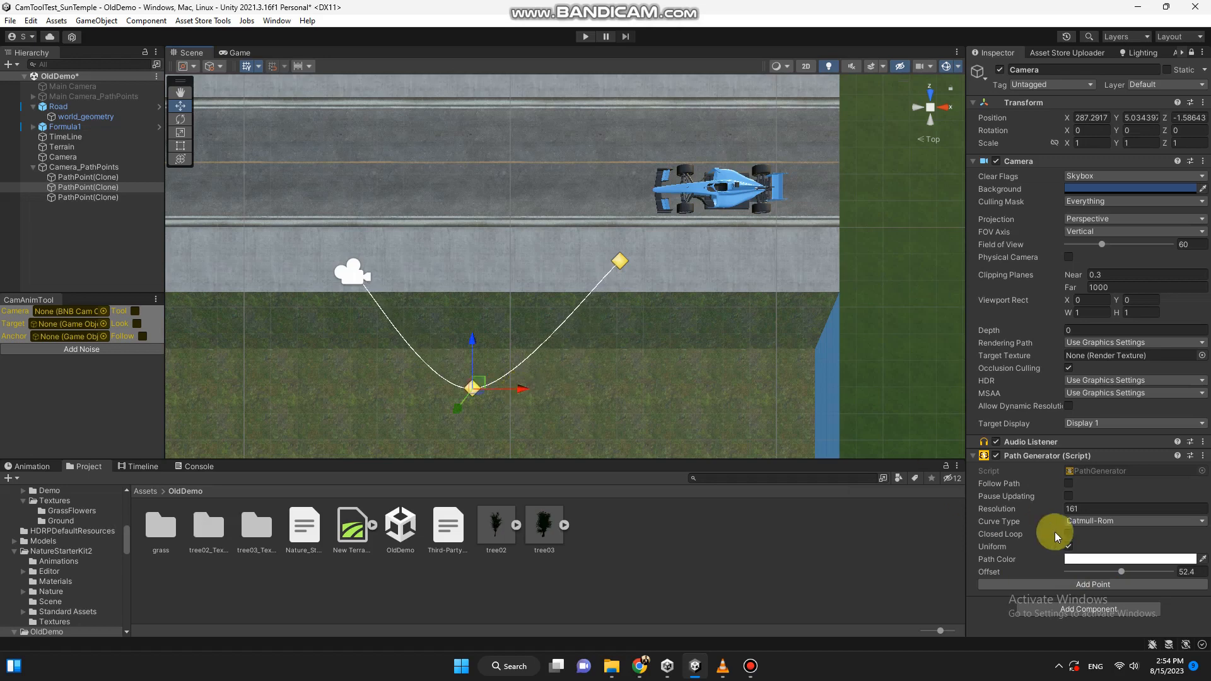
# Change the camera path's color to bright green, hex 17FF00
pyautogui.click(1085, 560)
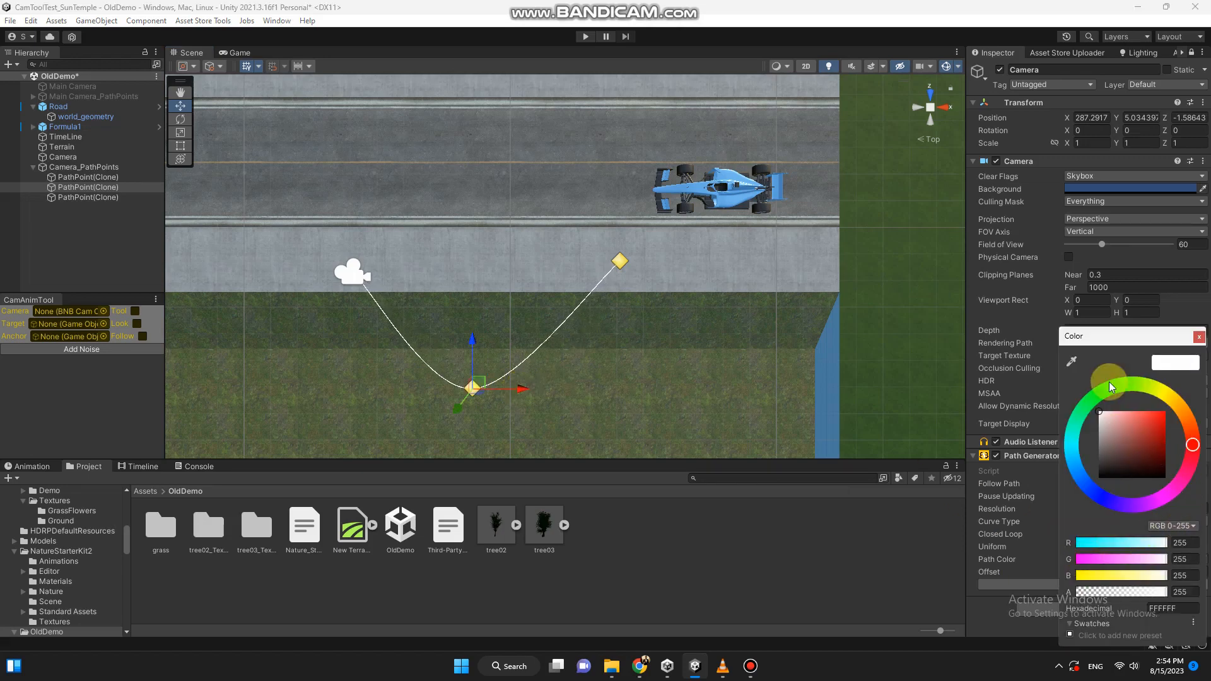
pyautogui.click(1107, 390)
pyautogui.click(1142, 432)
pyautogui.moveTo(1143, 429)
pyautogui.mouseDown()
pyautogui.moveTo(1168, 403)
pyautogui.moveTo(1022, 430)
pyautogui.mouseUp()
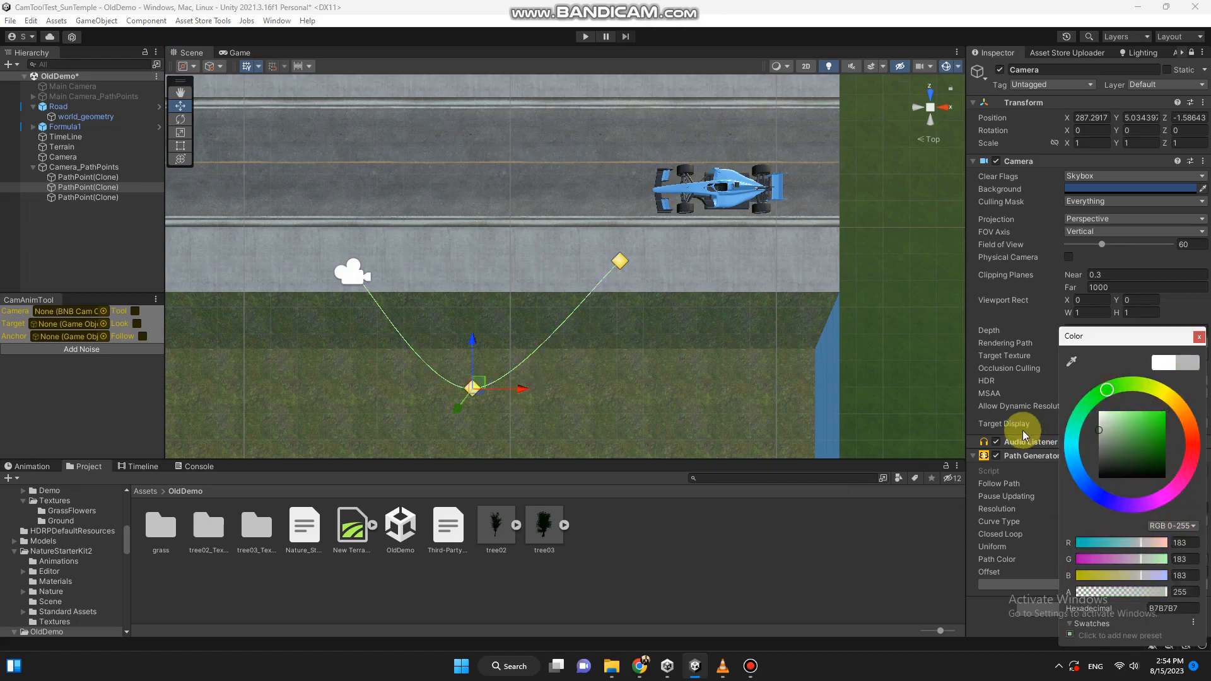
pyautogui.moveTo(1138, 448); pyautogui.dragTo(1178, 353)
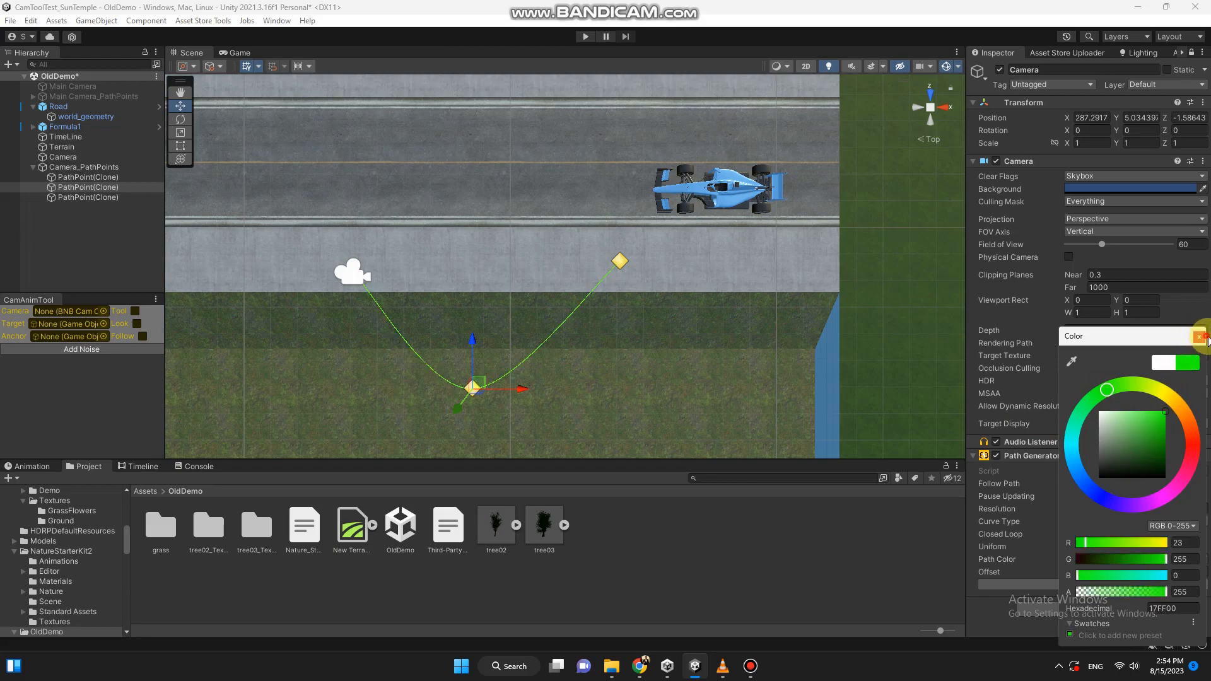
pyautogui.click(1198, 337)
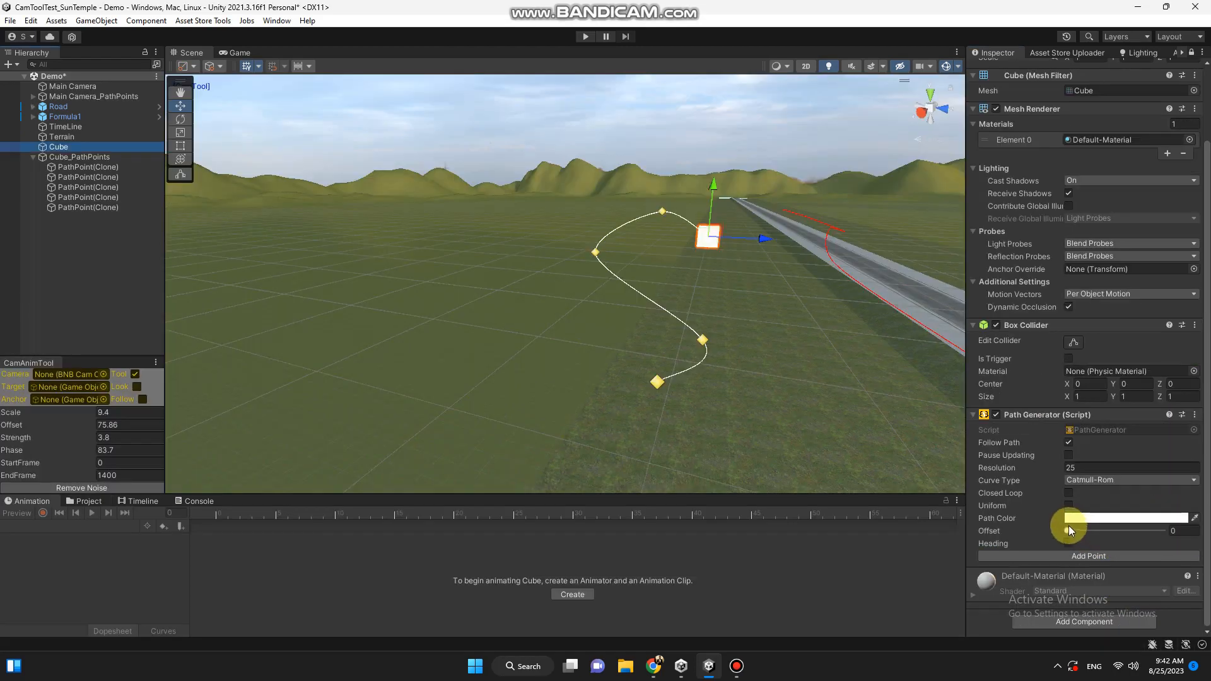
# Sweep the cube along its path with the offset, enable Heading, and sweep it again, ending at offset 0
pyautogui.moveTo(1067, 525); pyautogui.dragTo(995, 542)
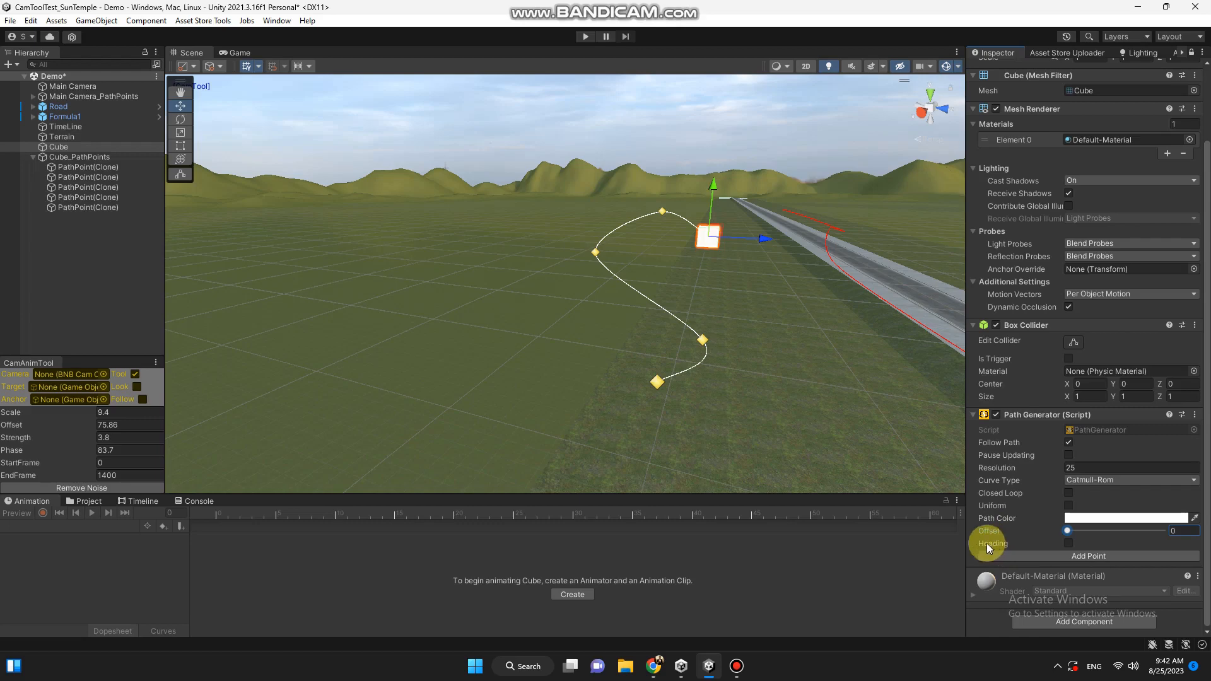
pyautogui.click(1069, 544)
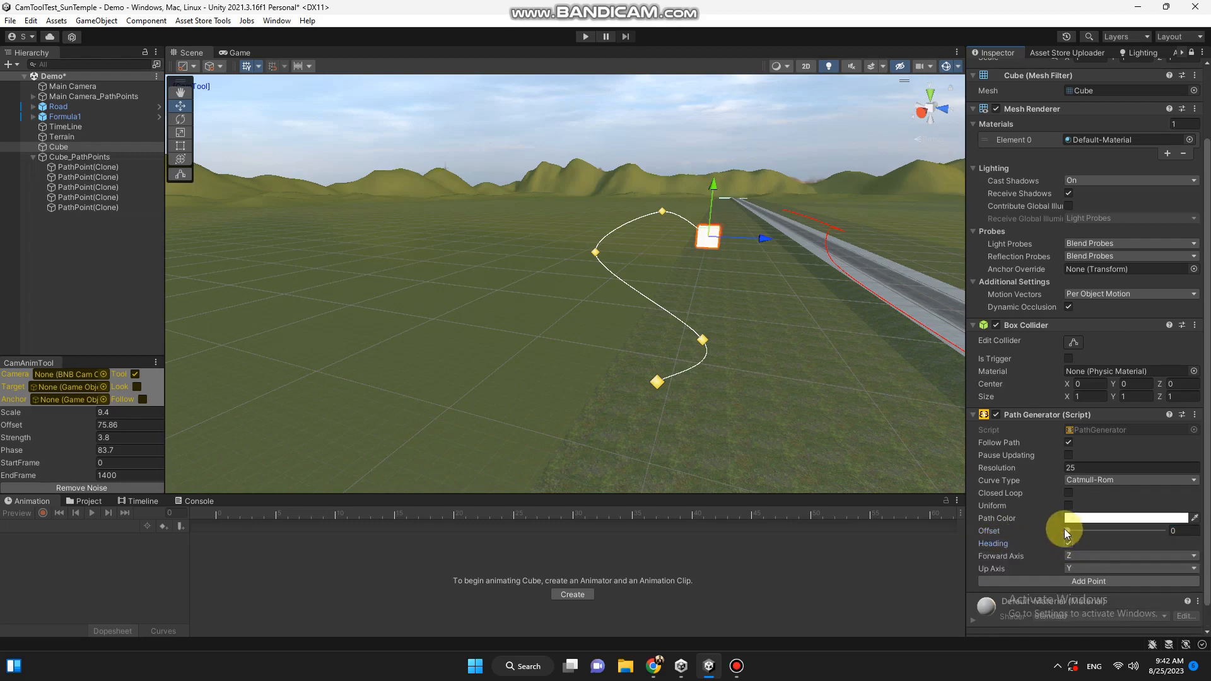
pyautogui.moveTo(1065, 527); pyautogui.dragTo(1006, 536)
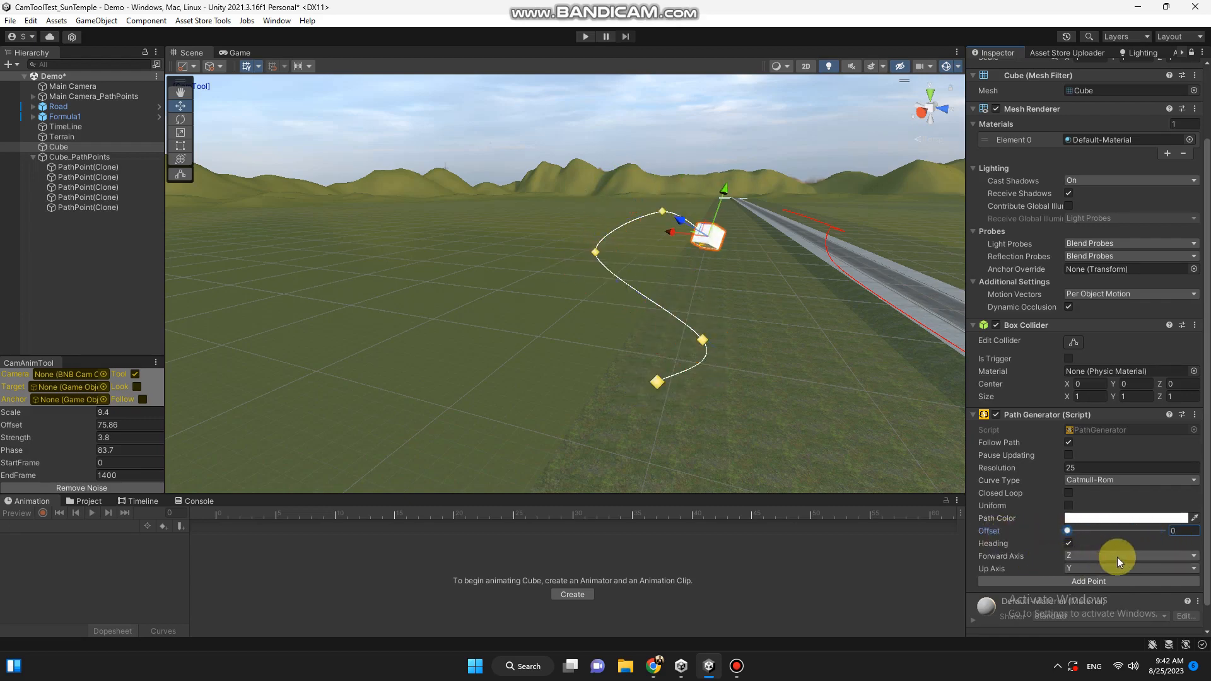
# Try Y as the cube's forward axis, then set it to X, sweeping the offset and returning it to 0 each time
pyautogui.click(1184, 555)
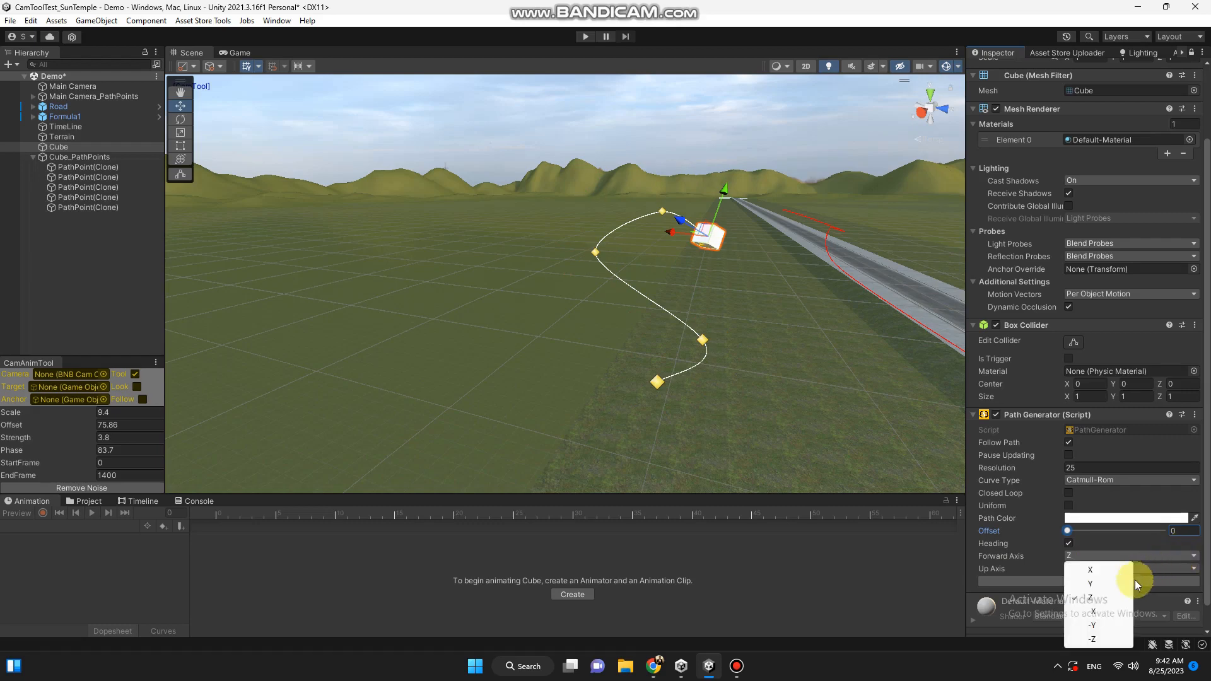
pyautogui.click(1100, 582)
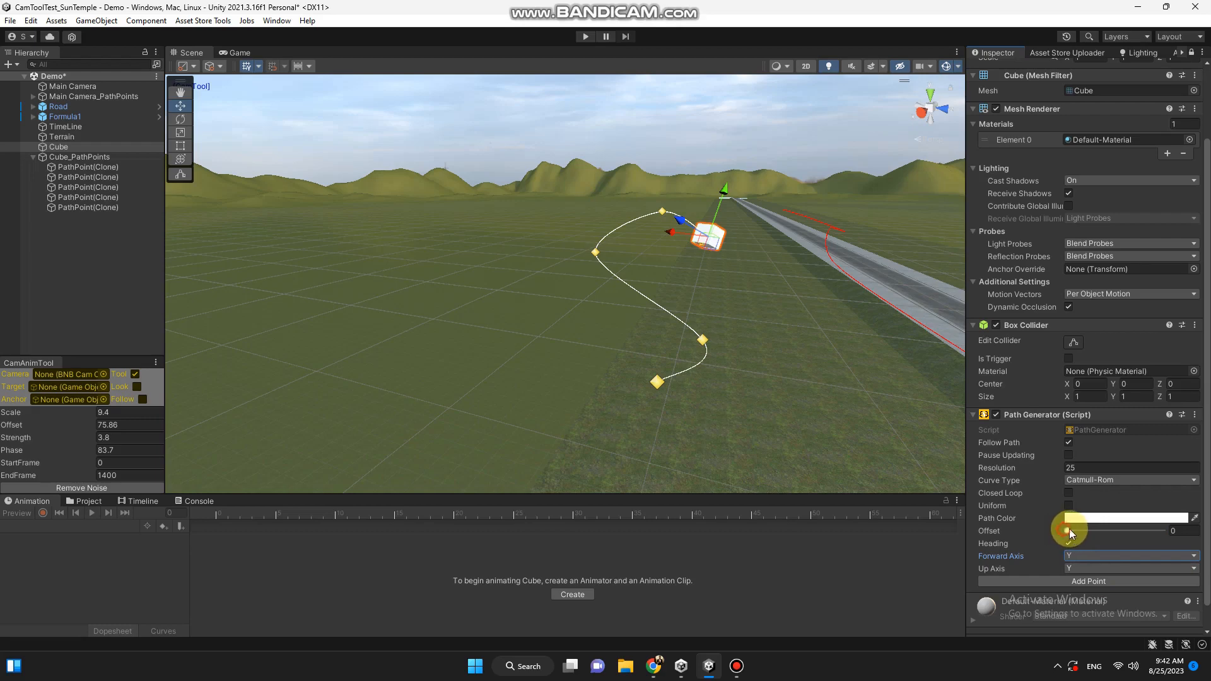
pyautogui.moveTo(1067, 530); pyautogui.dragTo(1026, 538)
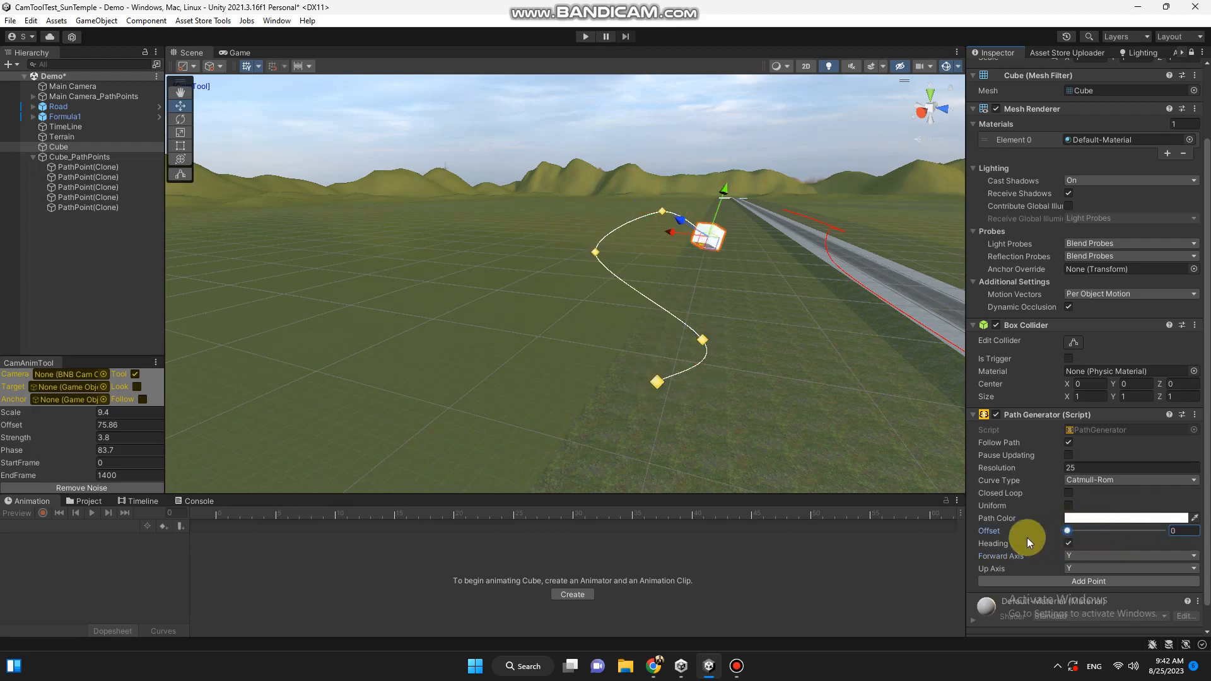
pyautogui.click(1175, 554)
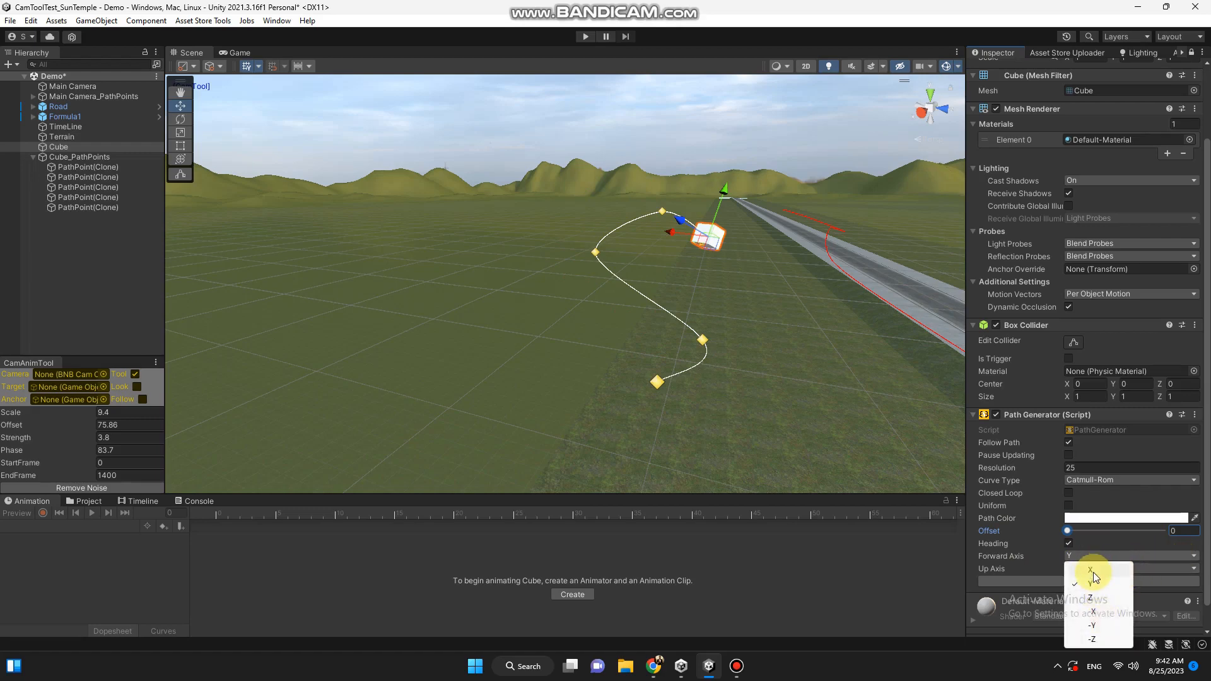
pyautogui.click(1092, 570)
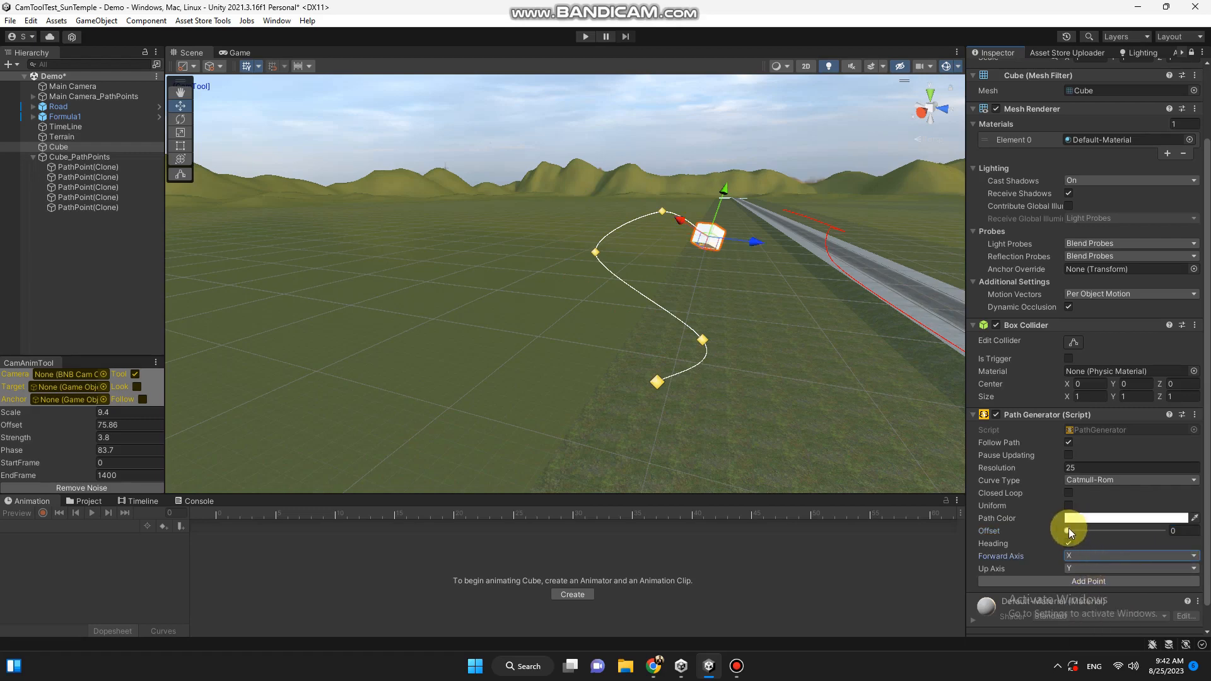
pyautogui.moveTo(1068, 530); pyautogui.dragTo(999, 543)
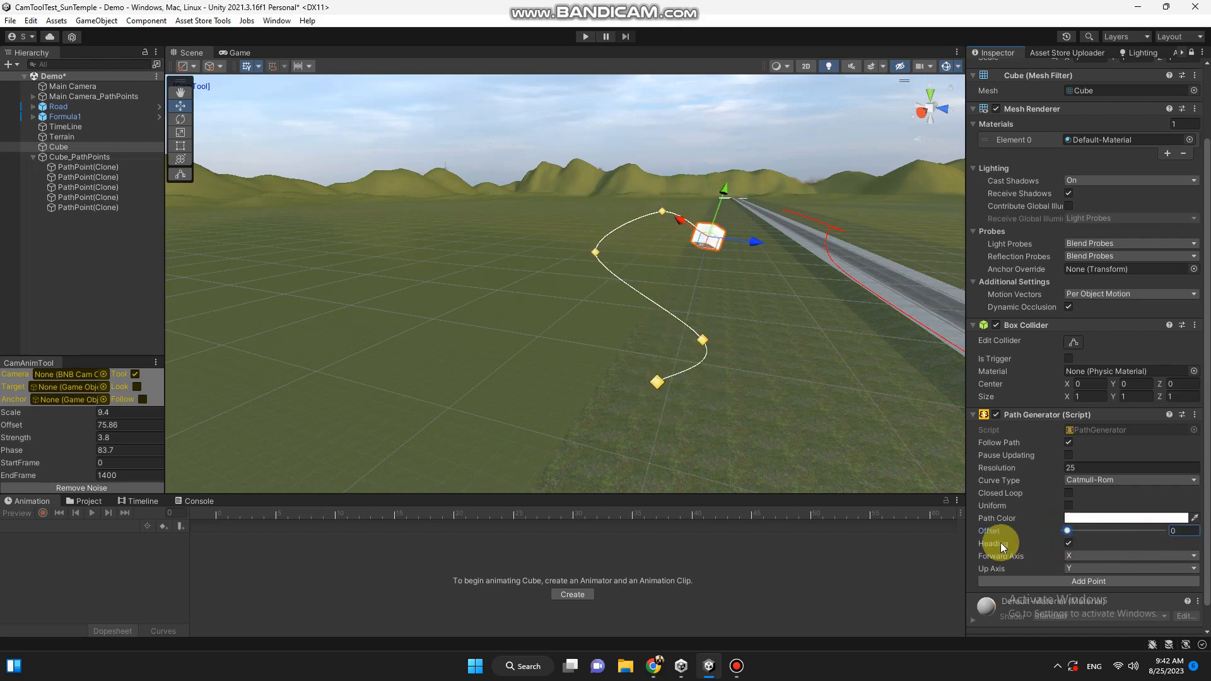
# Set the cube's up axis to Z and sweep the path offset to test its orientation
pyautogui.click(1163, 569)
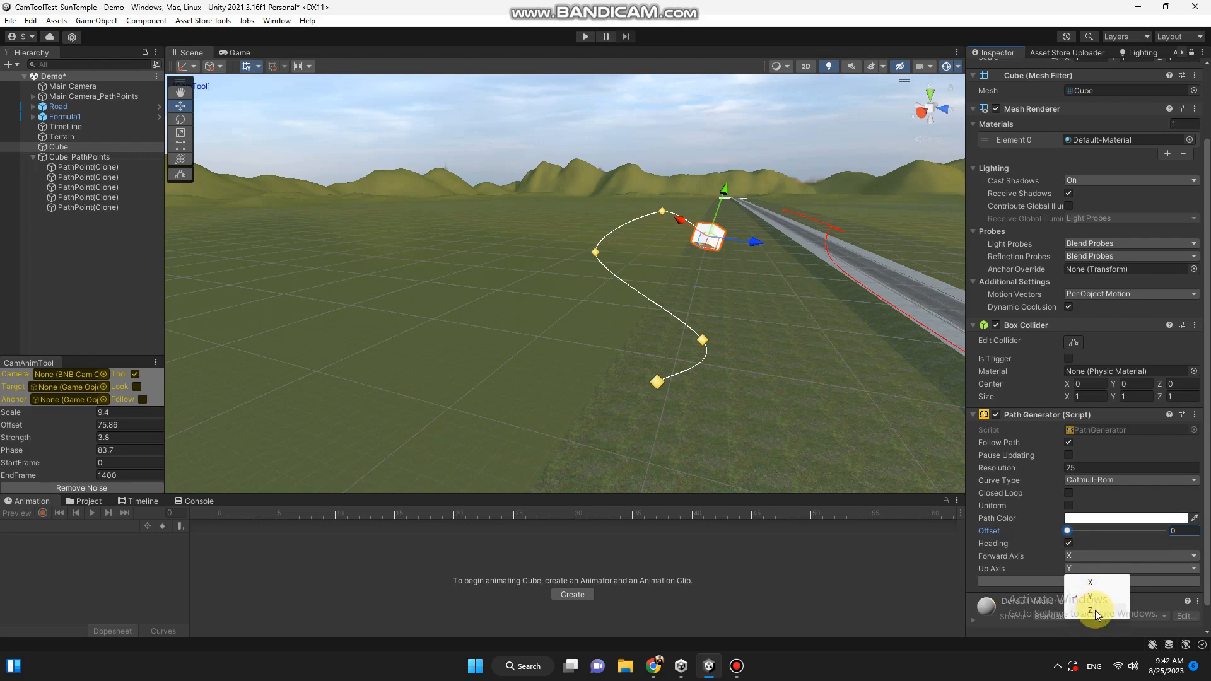
pyautogui.click(1095, 610)
pyautogui.moveTo(1069, 531)
pyautogui.mouseDown()
pyautogui.moveTo(1163, 532)
pyautogui.moveTo(1055, 533)
pyautogui.mouseUp()
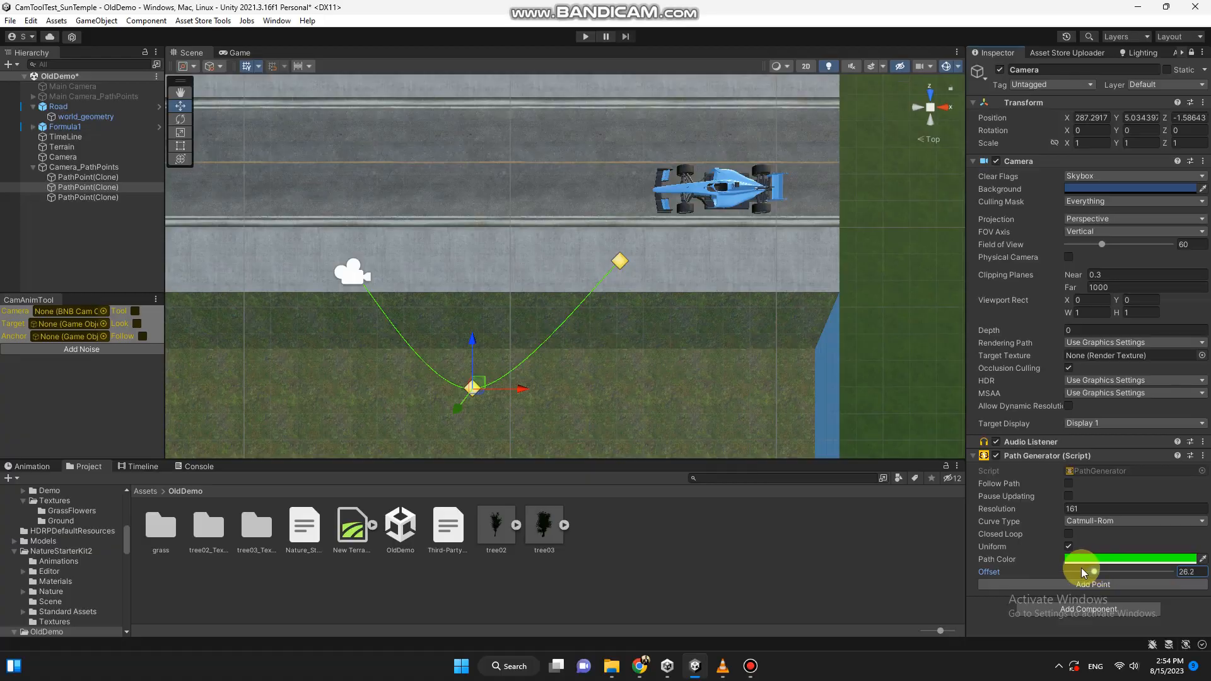
# Return the camera path's offset to 0 and enable Follow Path for the camera
pyautogui.moveTo(1082, 573); pyautogui.dragTo(1053, 567)
pyautogui.click(1068, 486)
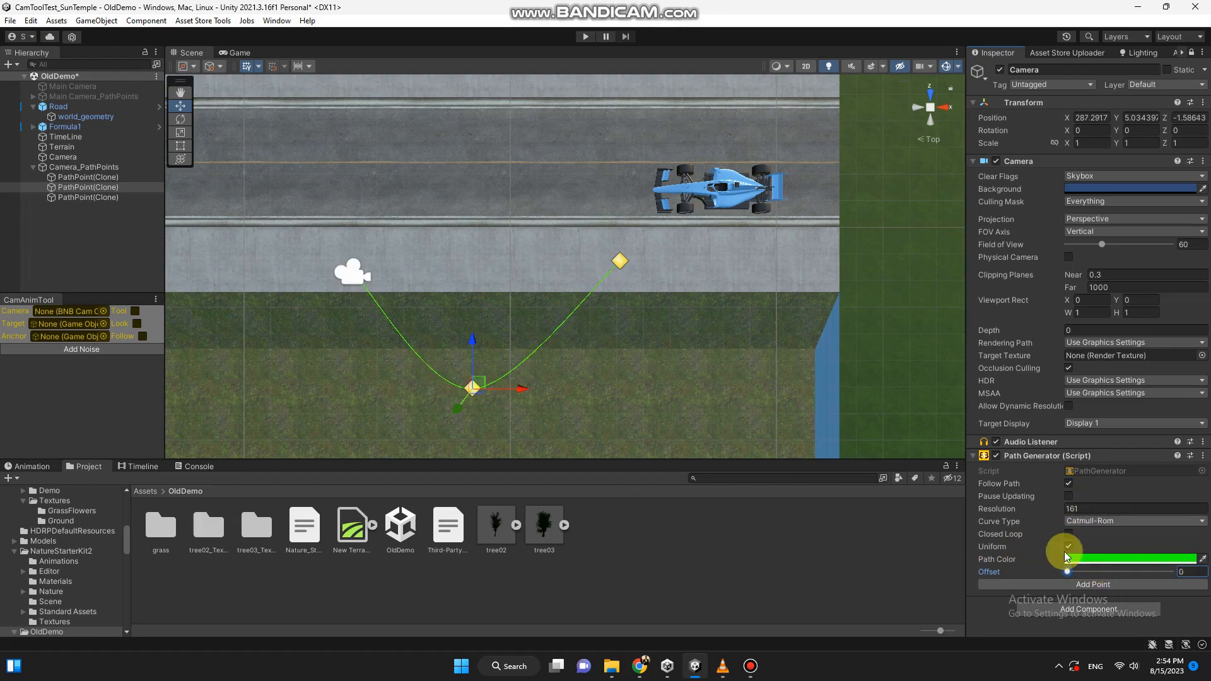